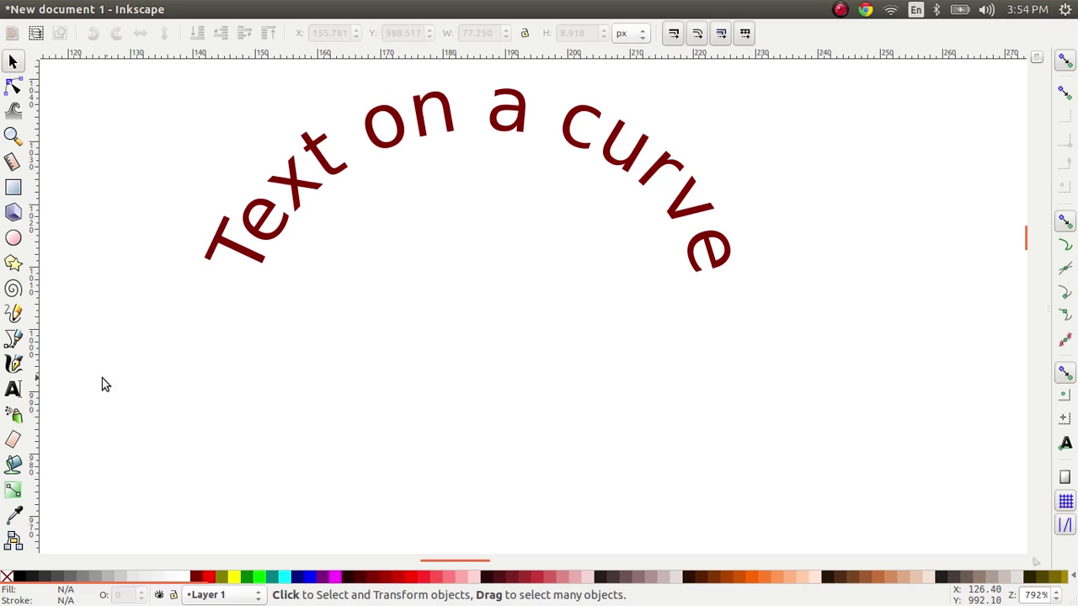
- Add a straight text line reading 'Text on a curve' and drag it below the red curved sample
{"action": "left_click", "coordinate": [12, 389]}
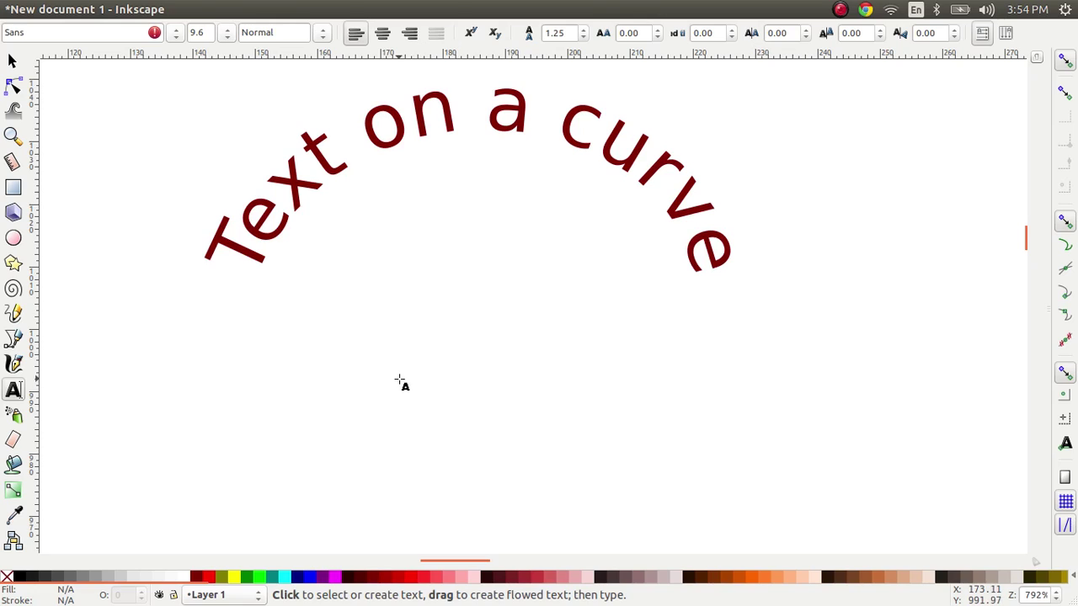
{"action": "left_click", "coordinate": [301, 401]}
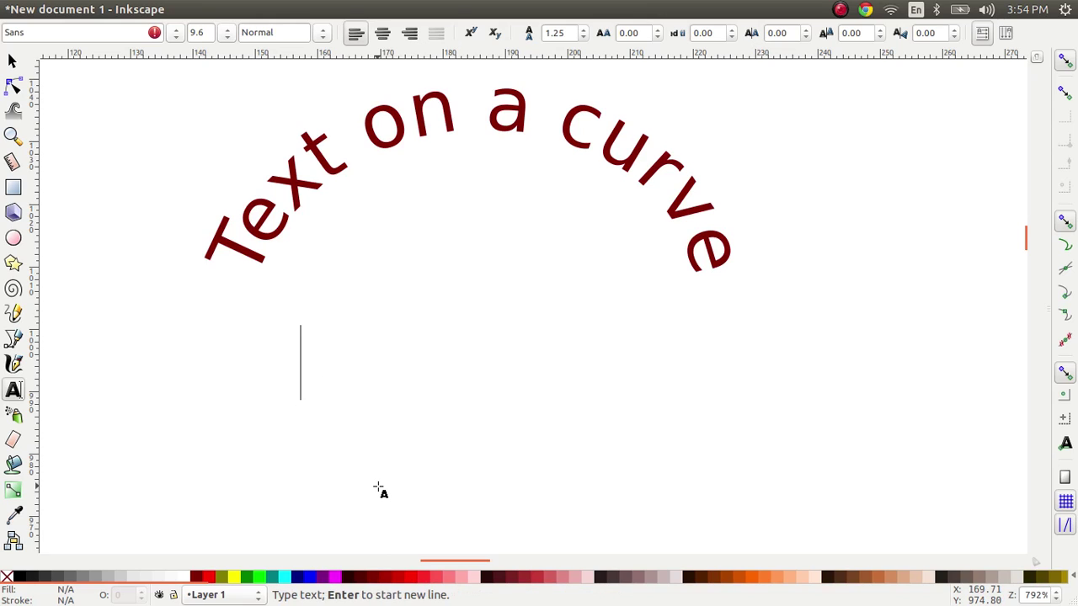
{"action": "type", "text": "Text "}
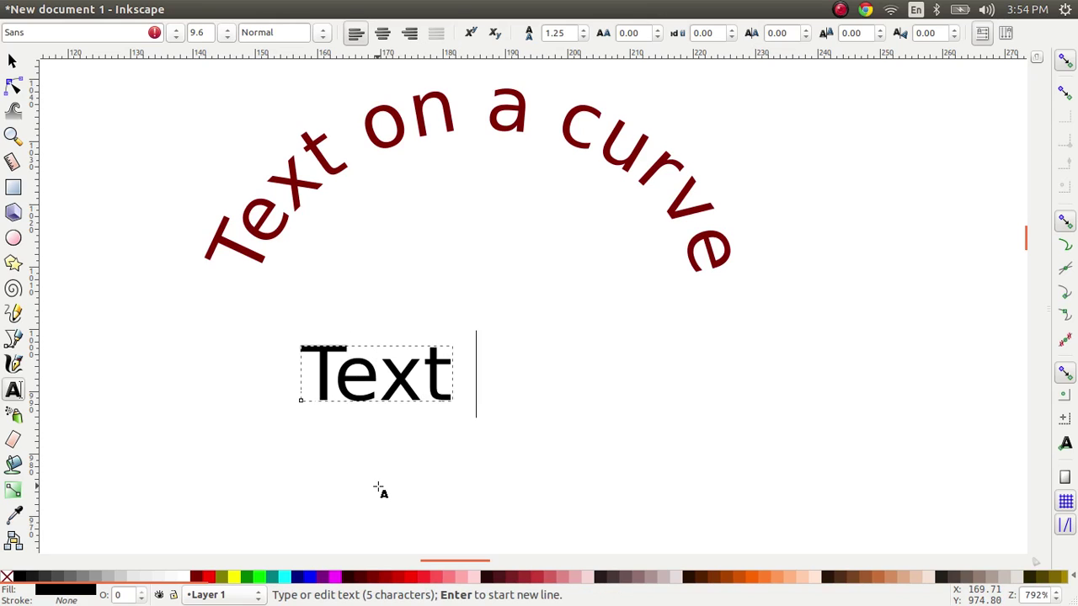
{"action": "type", "text": "on a curve"}
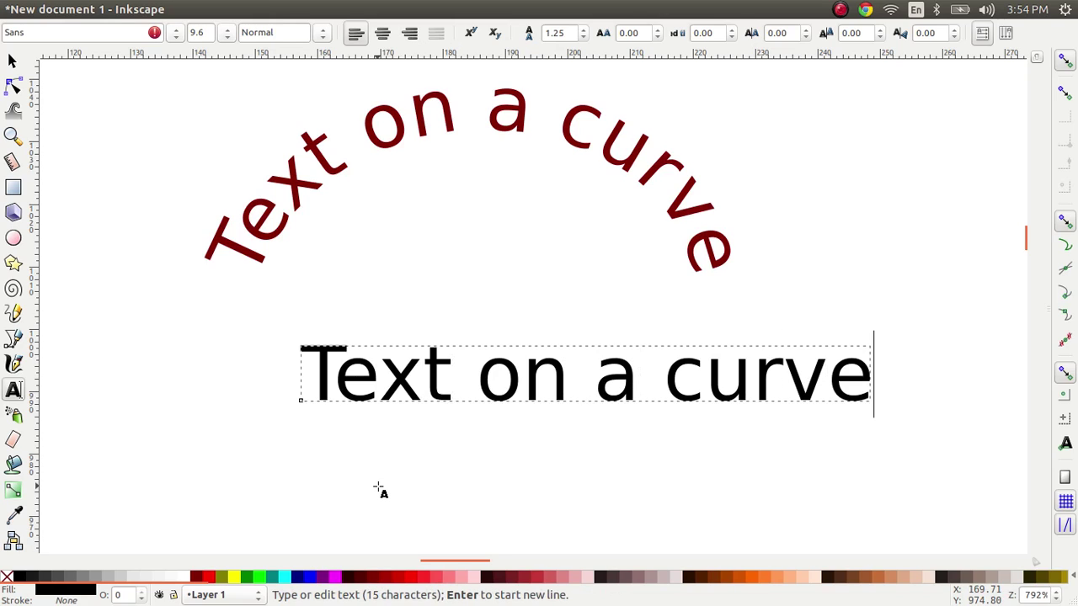
{"action": "key", "text": "F1"}
{"action": "left_click_drag", "start_coordinate": [554, 373], "coordinate": [464, 378]}
- Draw a straight Bezier line under the black text and bend it upward into an arch with the Node tool
{"action": "scroll", "coordinate": [570, 338], "scroll_direction": "down", "scroll_amount": 1}
{"action": "scroll", "coordinate": [499, 369], "scroll_direction": "down", "scroll_amount": 1}
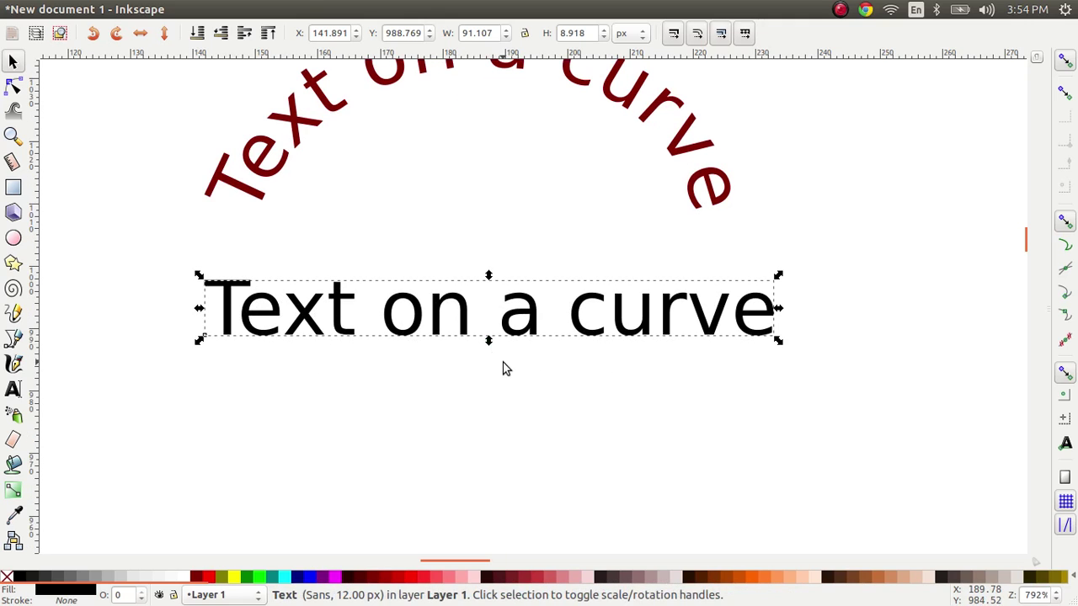
{"action": "left_click", "coordinate": [15, 338]}
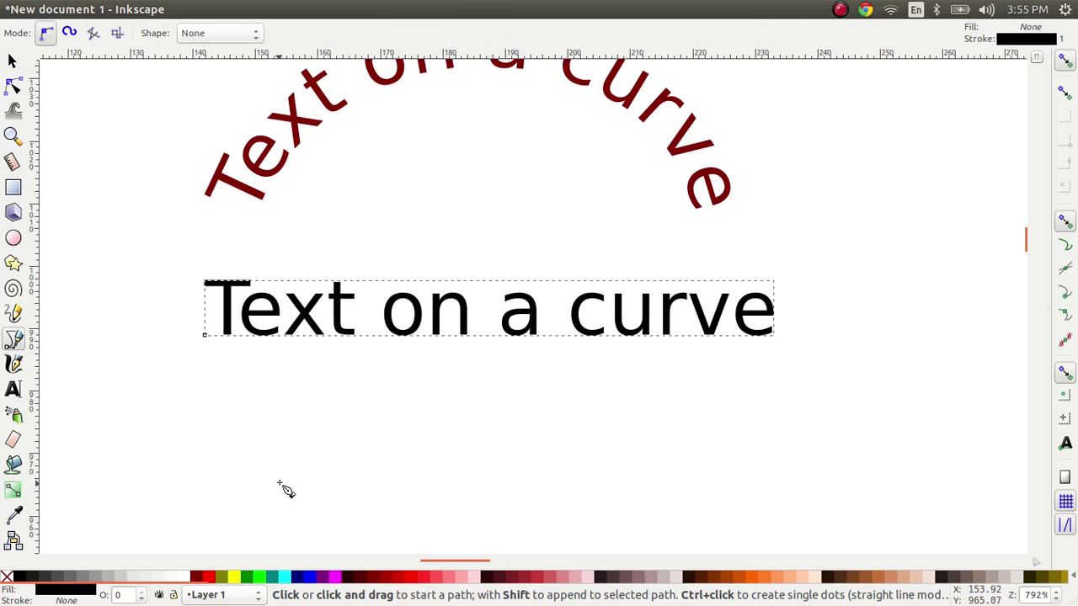
{"action": "left_click", "coordinate": [232, 474]}
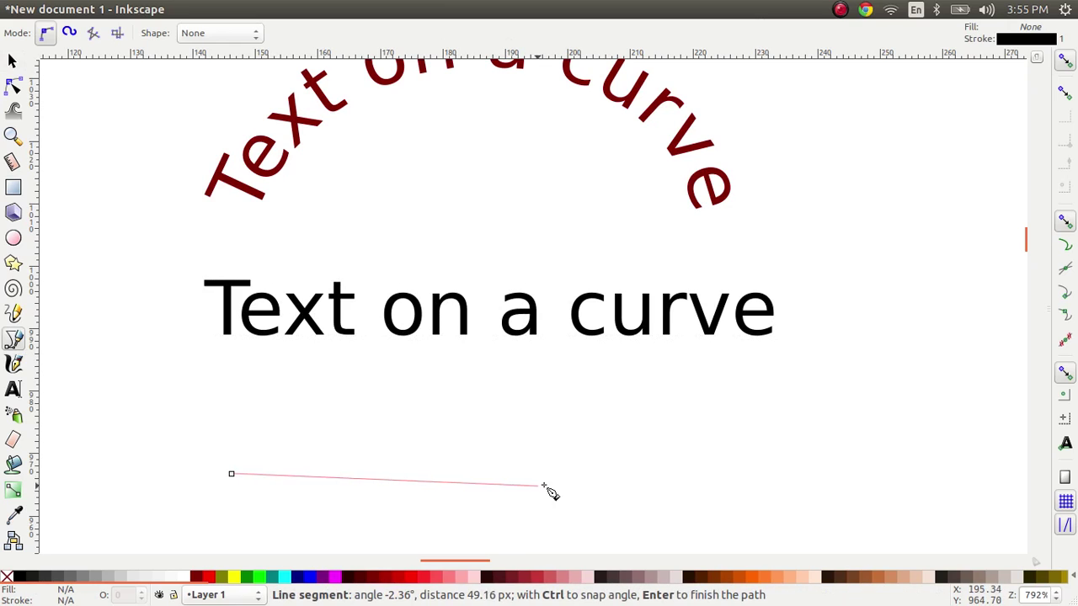
{"action": "left_click", "coordinate": [735, 472]}
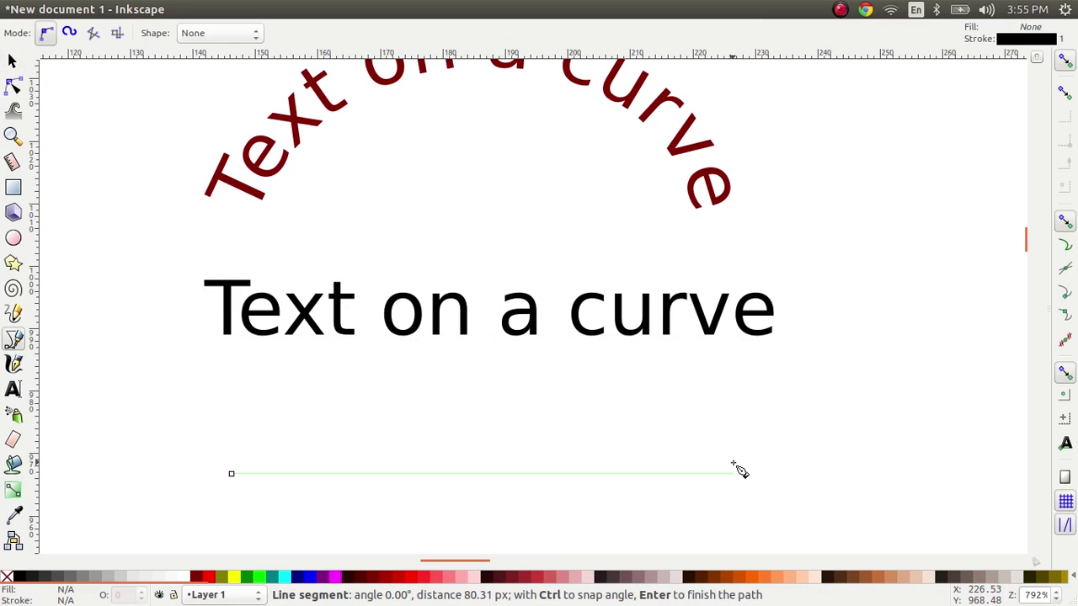
{"action": "key", "text": "Return"}
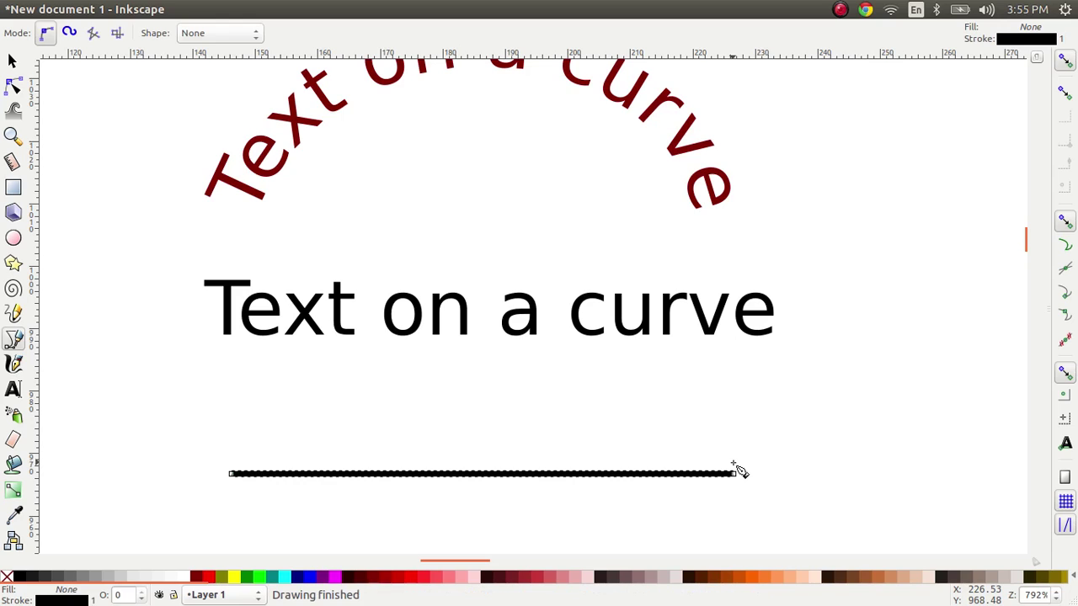
{"action": "left_click", "coordinate": [14, 86]}
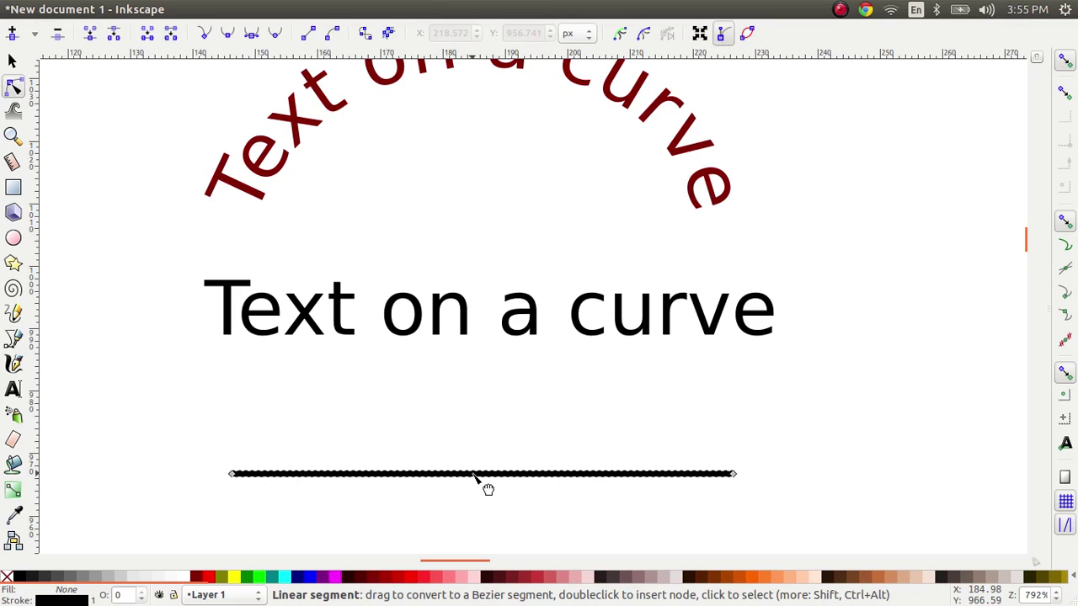
{"action": "left_click_drag", "start_coordinate": [473, 472], "coordinate": [493, 348]}
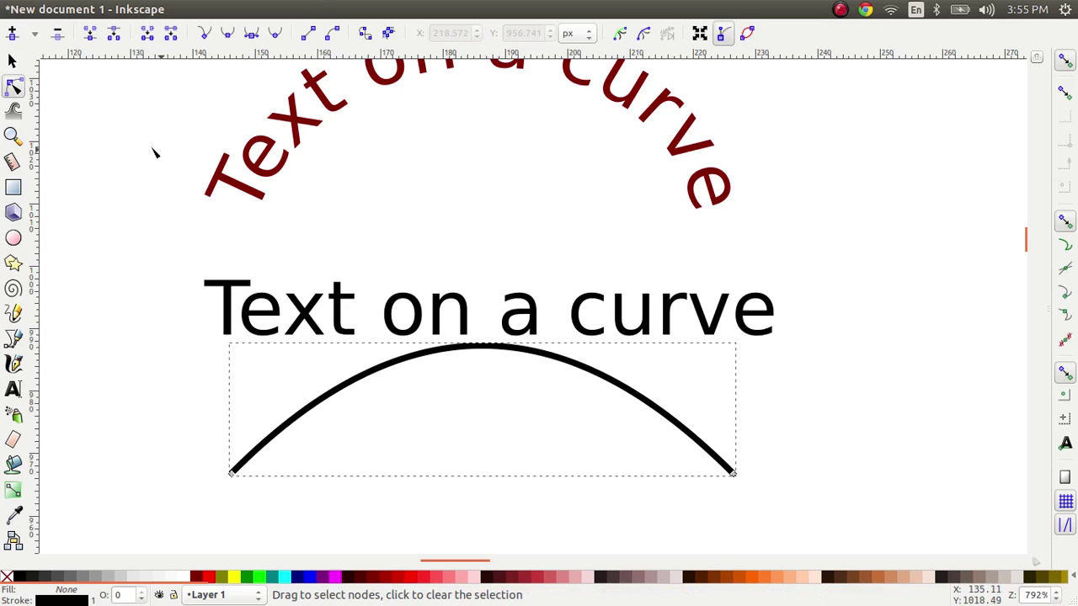
- Select the black text with the arch and apply Text > Put on Path
{"action": "left_click", "coordinate": [14, 61]}
{"action": "left_click", "coordinate": [373, 231]}
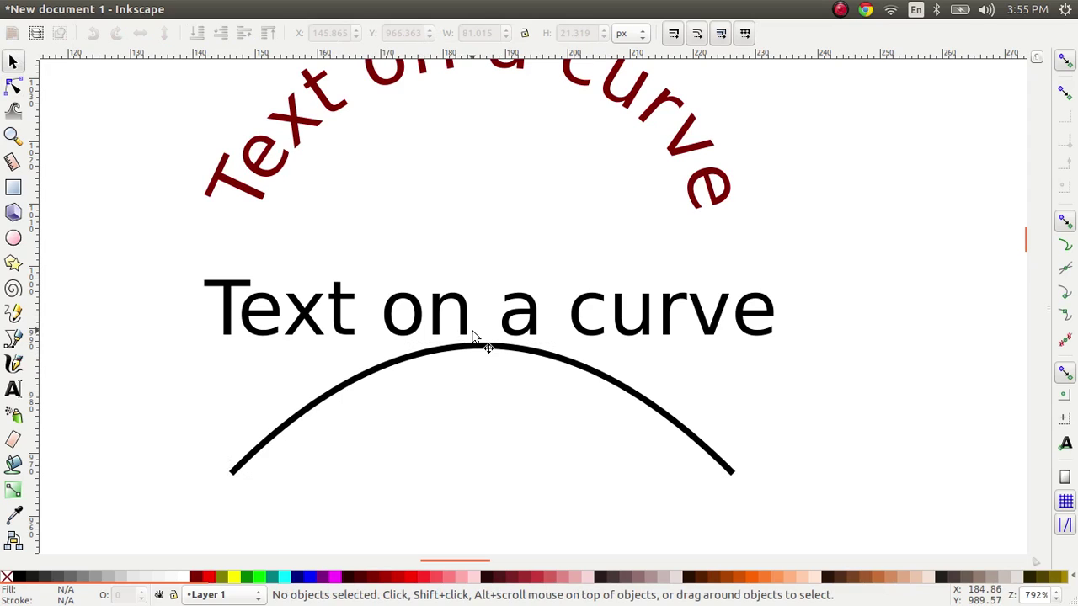
{"action": "left_click", "coordinate": [463, 331]}
{"action": "left_click", "coordinate": [337, 396], "text": "shift"}
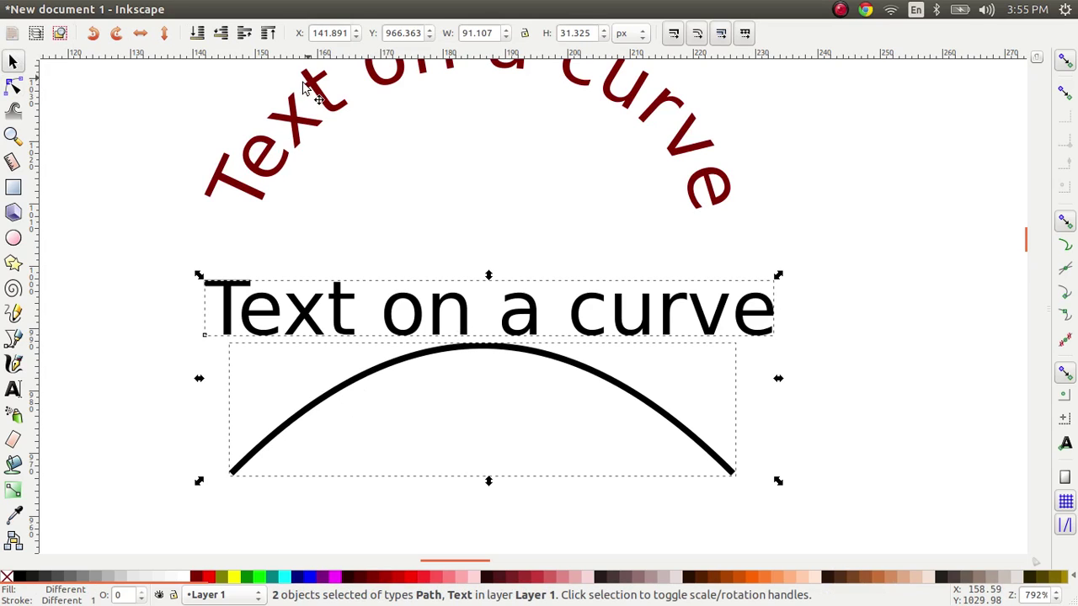
{"action": "left_click", "coordinate": [279, 9]}
{"action": "left_click", "coordinate": [318, 89]}
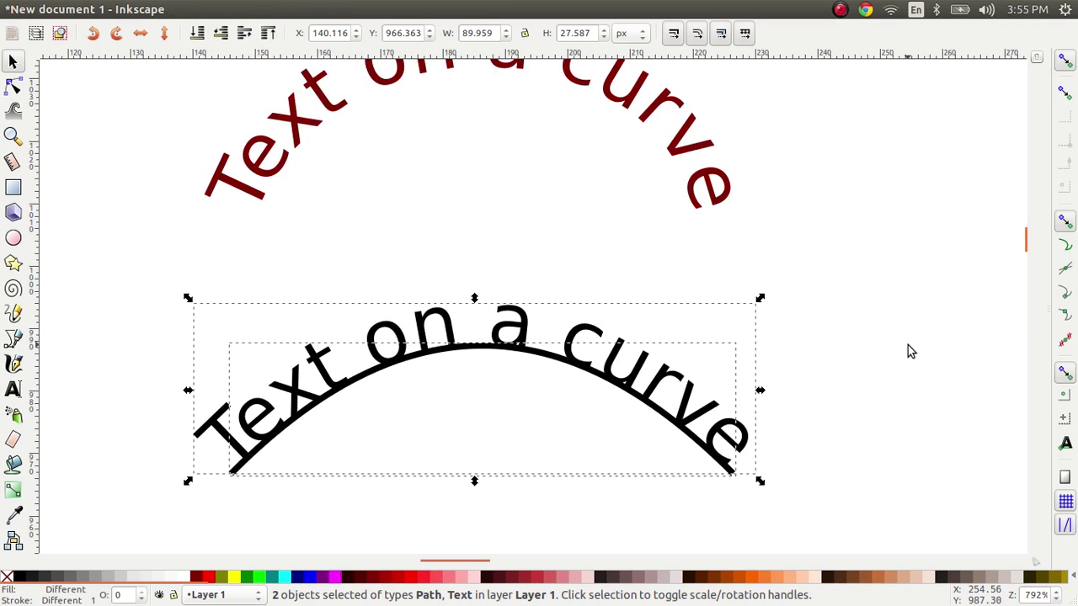
{"action": "left_click", "coordinate": [881, 415]}
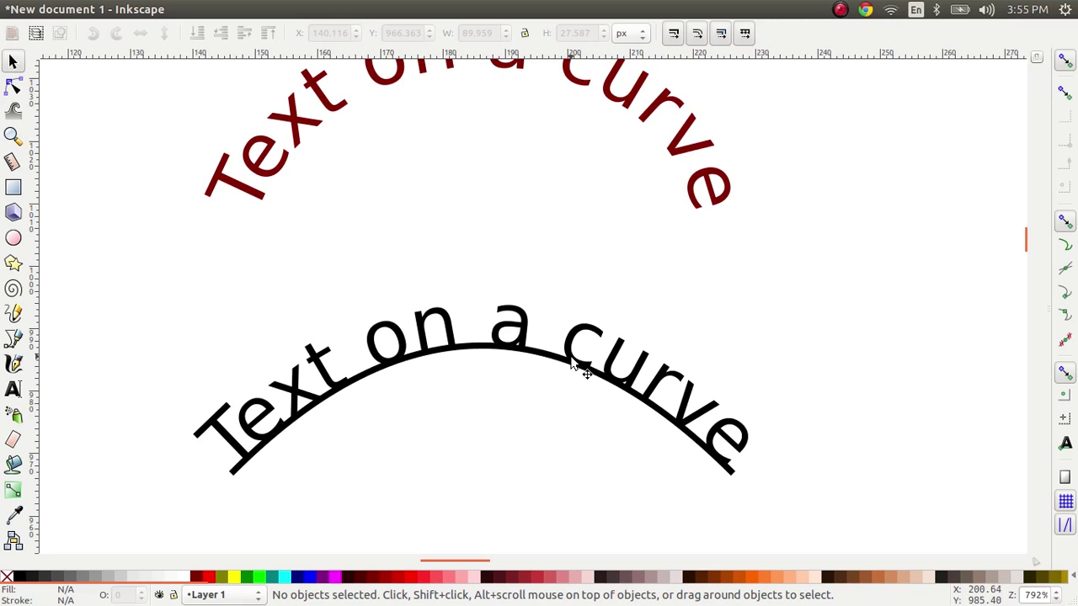
{"action": "left_click", "coordinate": [367, 376]}
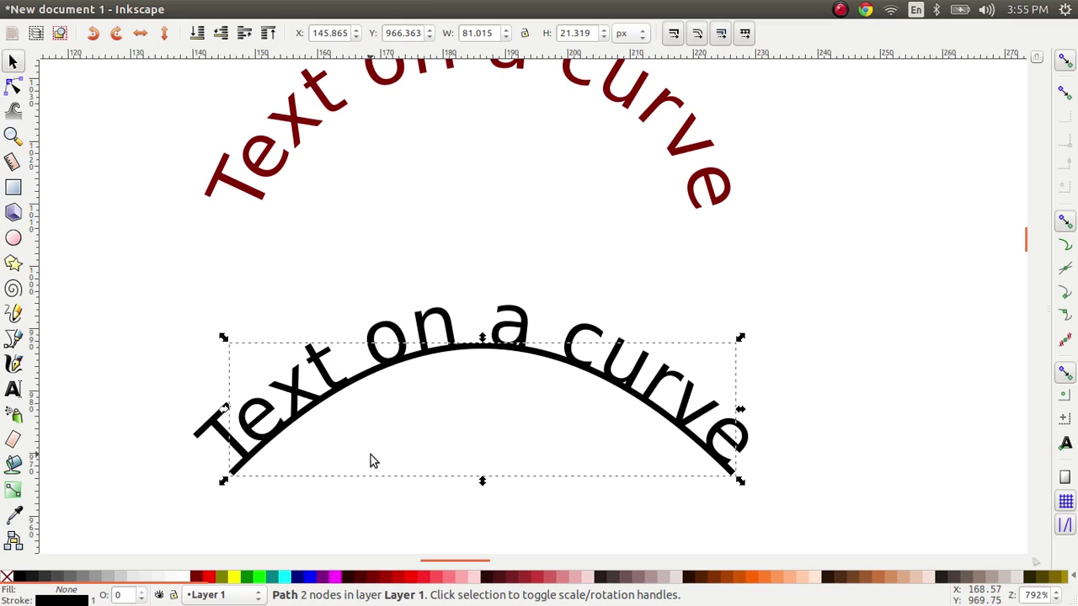
{"action": "key", "text": "Delete"}
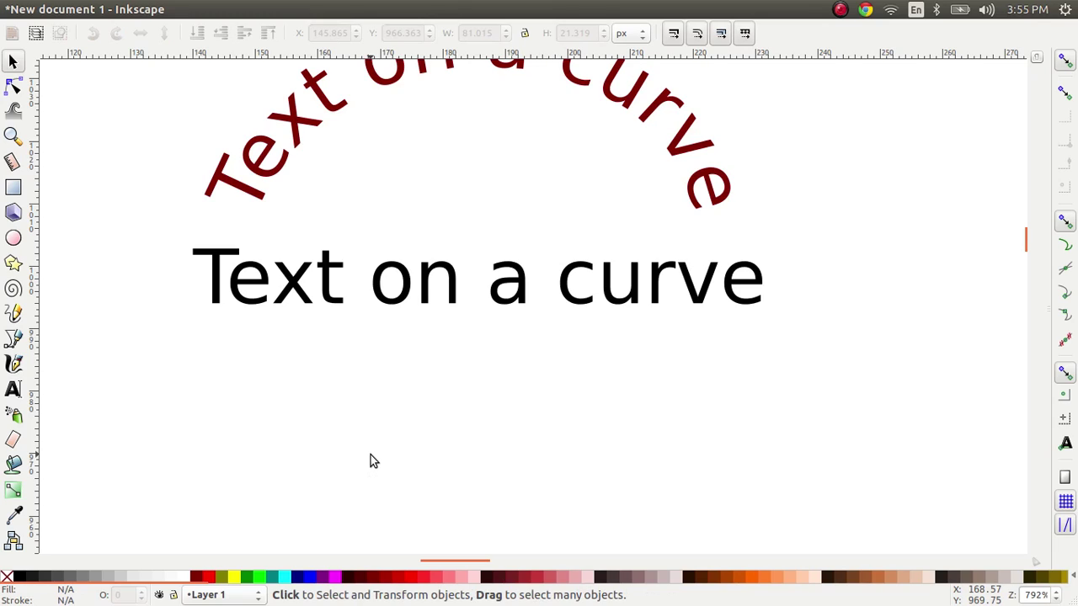
{"action": "key", "text": "ctrl"}
{"action": "key", "text": "ctrl"}
{"action": "key", "text": "ctrl+z"}
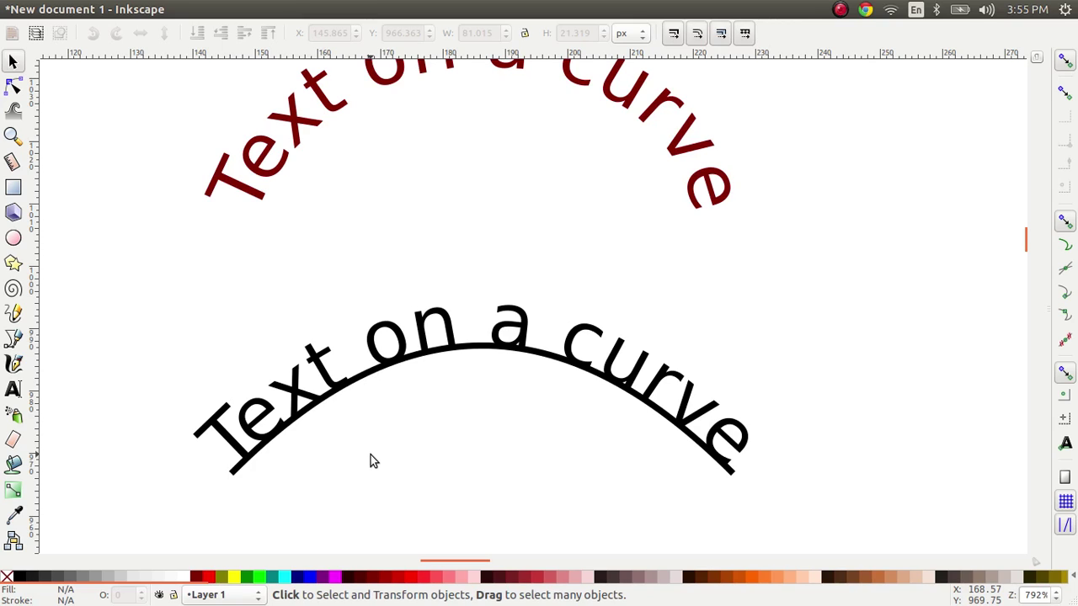
{"action": "scroll", "coordinate": [379, 446], "scroll_direction": "down", "scroll_amount": 3}
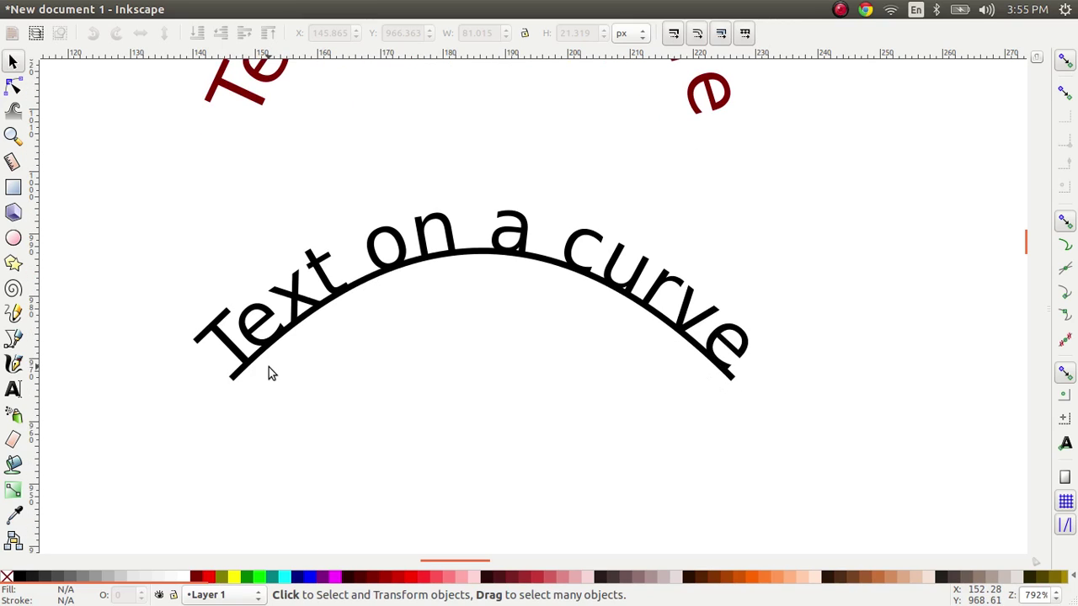
{"action": "left_click", "coordinate": [366, 288]}
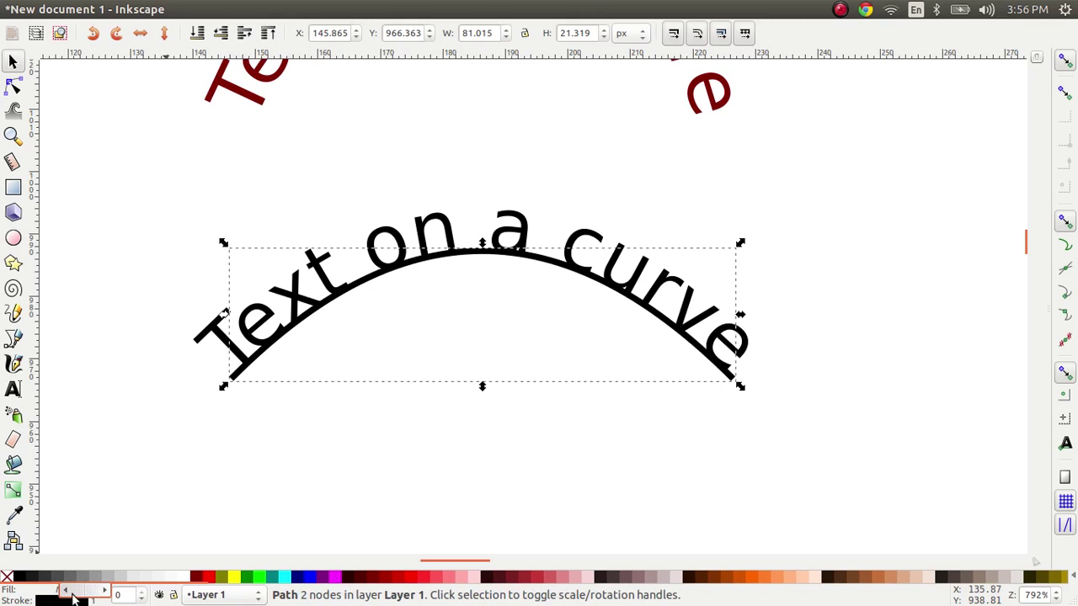
{"action": "right_click", "coordinate": [73, 598]}
{"action": "left_click", "coordinate": [76, 588]}
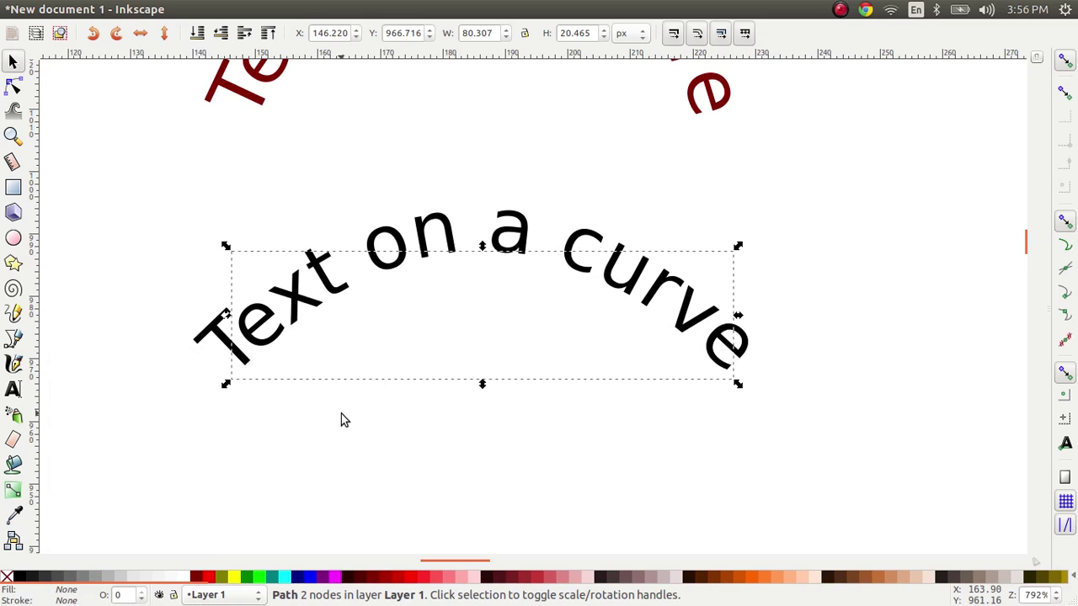
{"action": "left_click", "coordinate": [345, 418]}
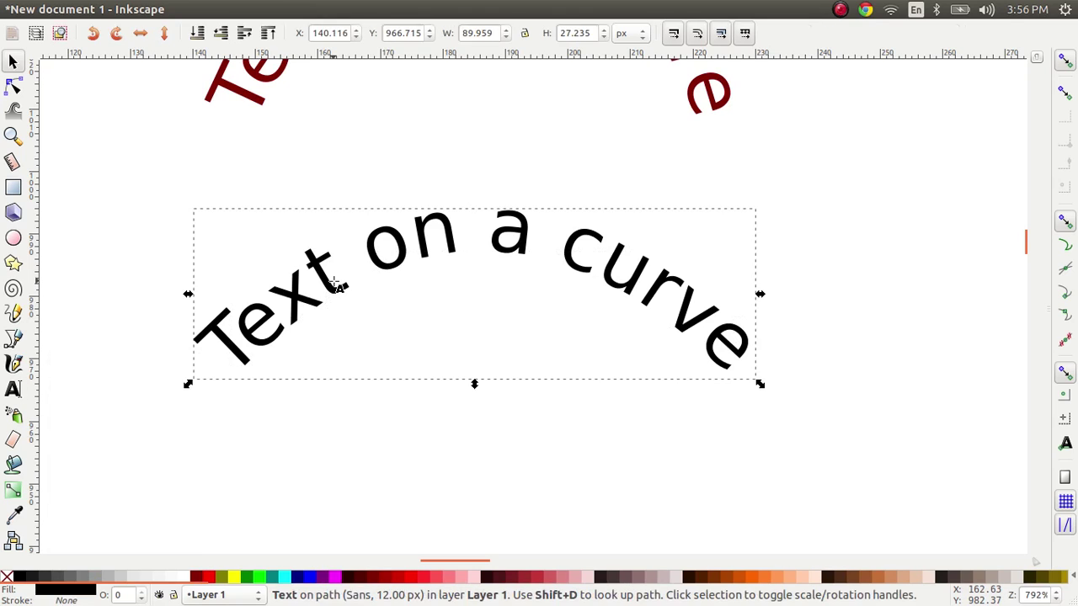
{"action": "double_click", "coordinate": [347, 293]}
{"action": "key", "text": "BackSpace"}
{"action": "type", "text": "t"}
{"action": "key", "text": "F1"}
{"action": "key", "text": "ctrl+z"}
{"action": "key", "text": "ctrl+y"}
{"action": "key", "text": "ctrl+y"}
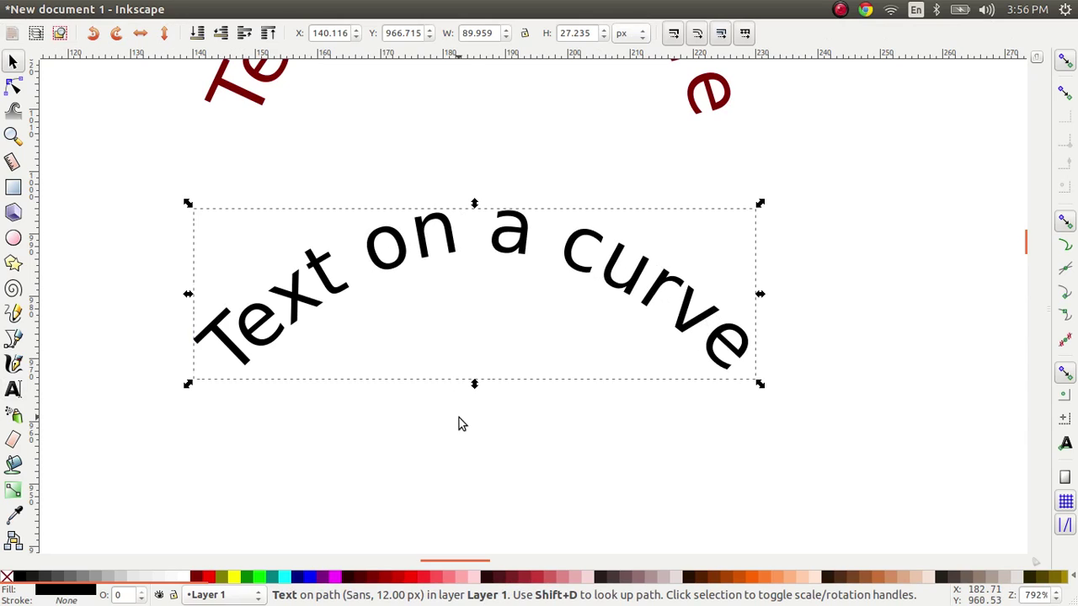
{"action": "key", "text": "Escape"}
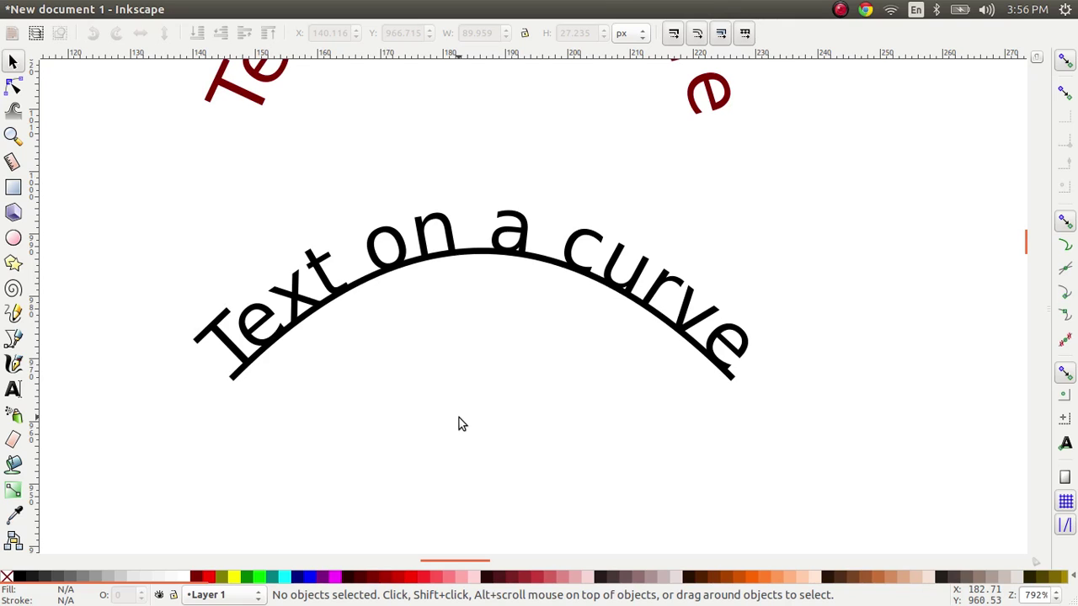
- Convert the curved text into letter shapes with Path > Object to Path
{"action": "left_click", "coordinate": [404, 250]}
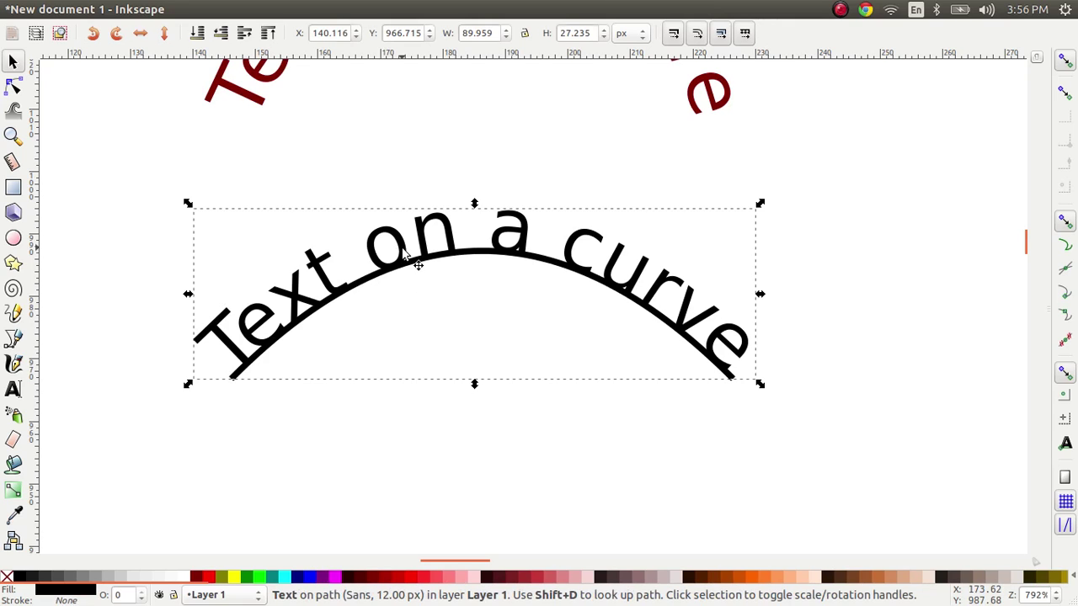
{"action": "mouse_move", "coordinate": [224, 12]}
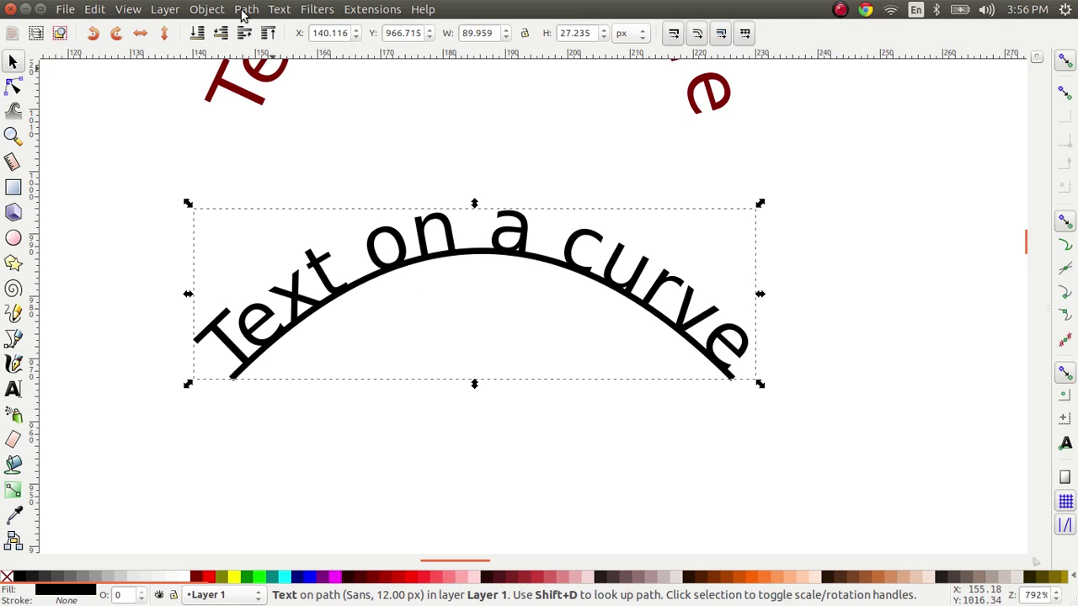
{"action": "left_click", "coordinate": [243, 12]}
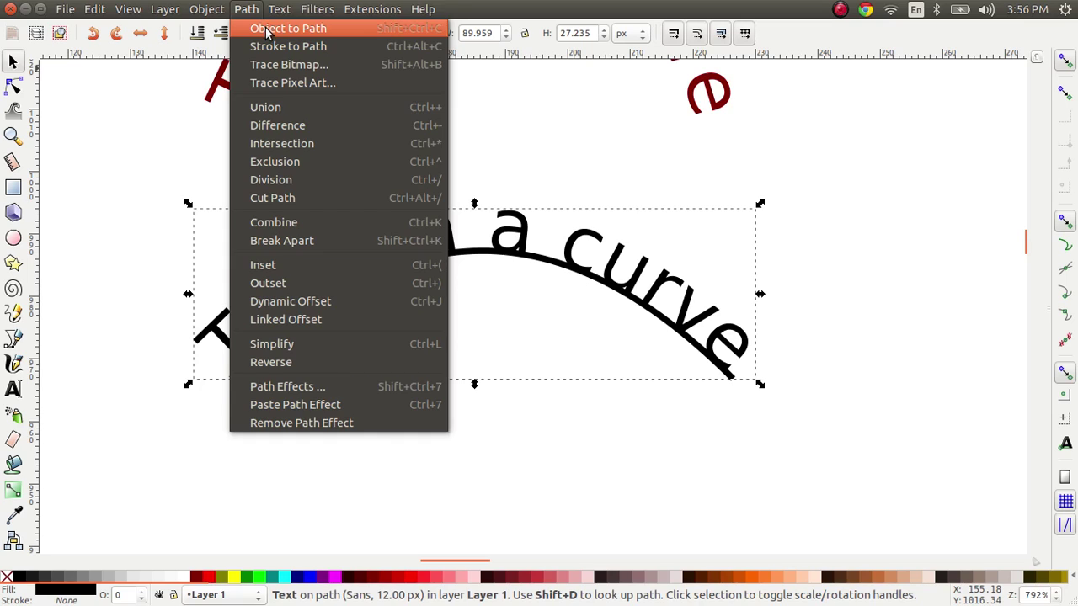
{"action": "left_click", "coordinate": [268, 31]}
{"action": "key", "text": "Escape"}
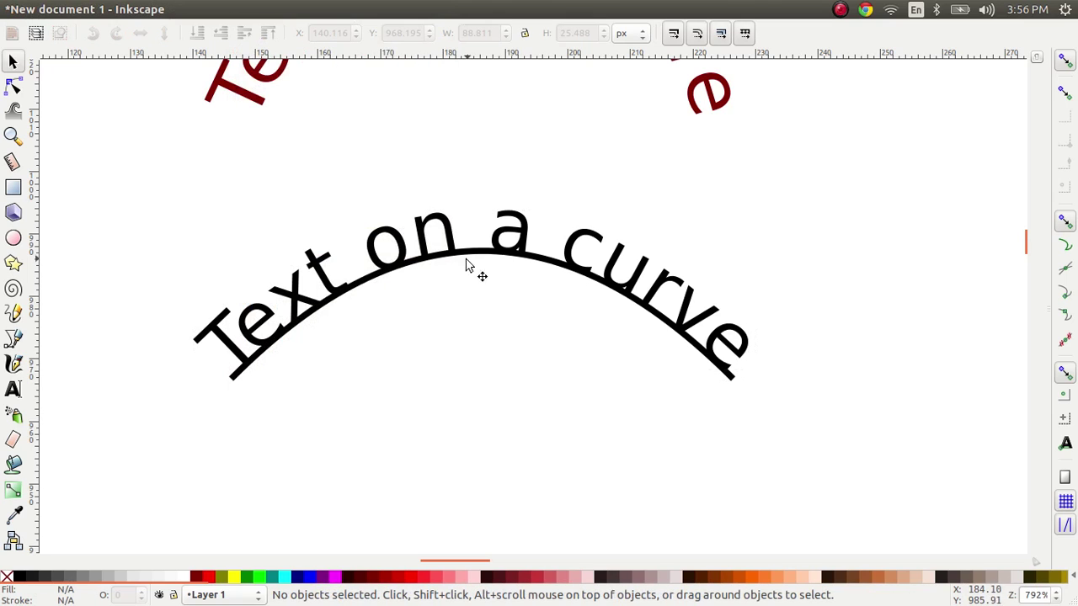
- Delete the black arc beneath the converted text
{"action": "left_click", "coordinate": [459, 259]}
{"action": "left_click", "coordinate": [335, 393]}
{"action": "left_click", "coordinate": [235, 378]}
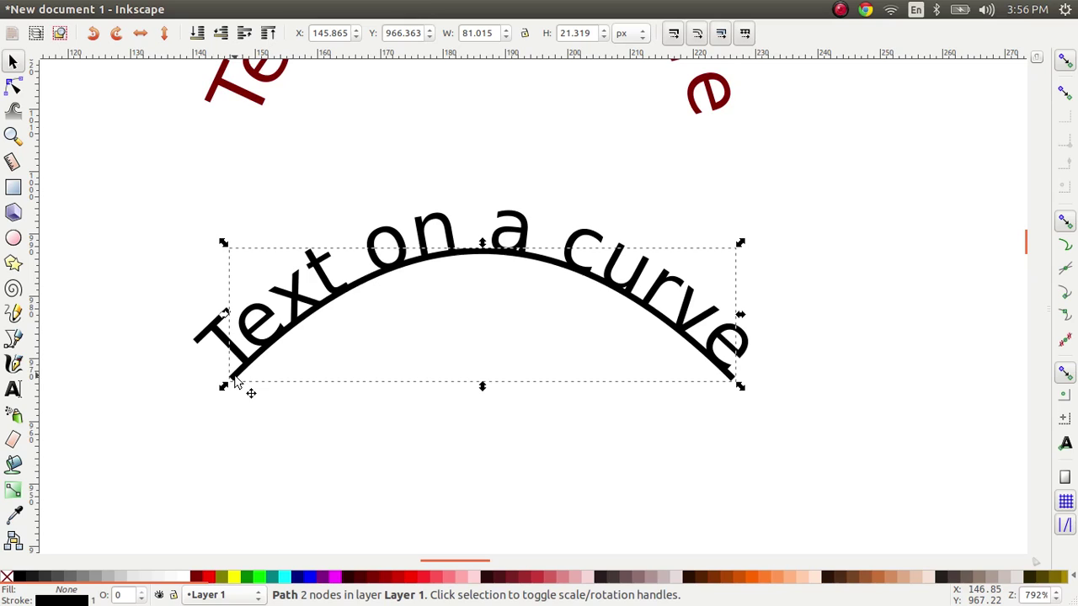
{"action": "key", "text": "Delete"}
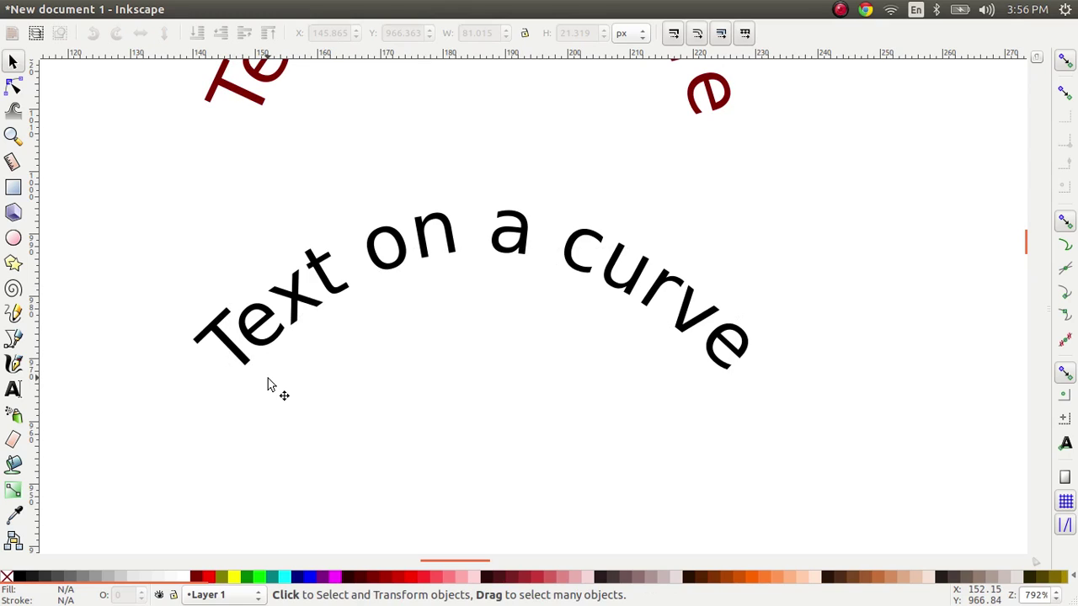
- Select the individual letters x, t and n inside the converted group
{"action": "left_click", "coordinate": [296, 323]}
{"action": "key", "text": "Escape"}
{"action": "left_click", "coordinate": [298, 324], "text": "ctrl"}
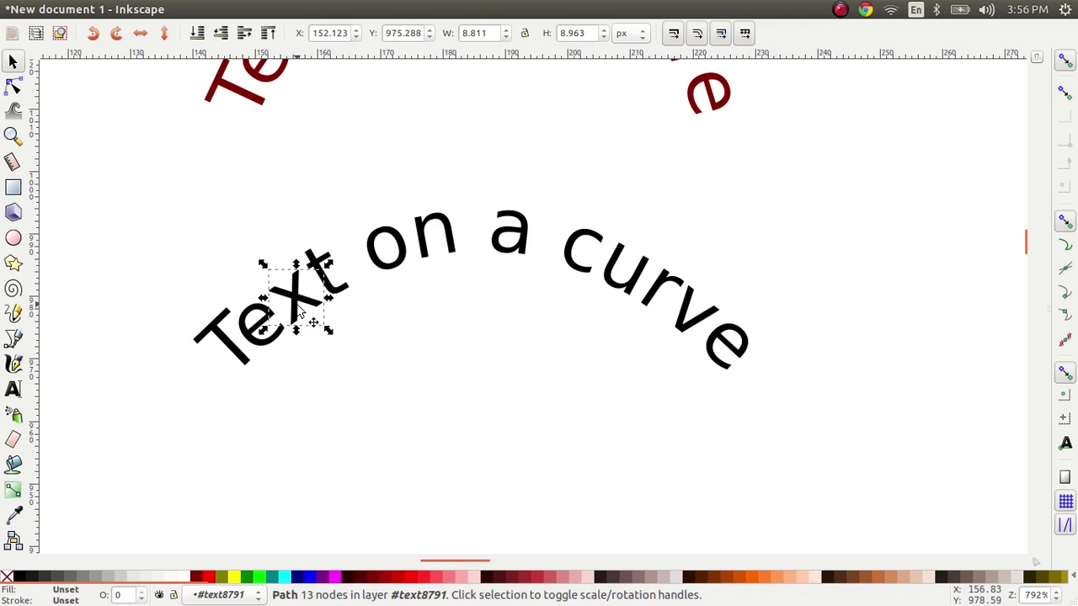
{"action": "left_click", "coordinate": [339, 288], "text": "ctrl"}
{"action": "left_click", "coordinate": [424, 253], "text": "ctrl"}
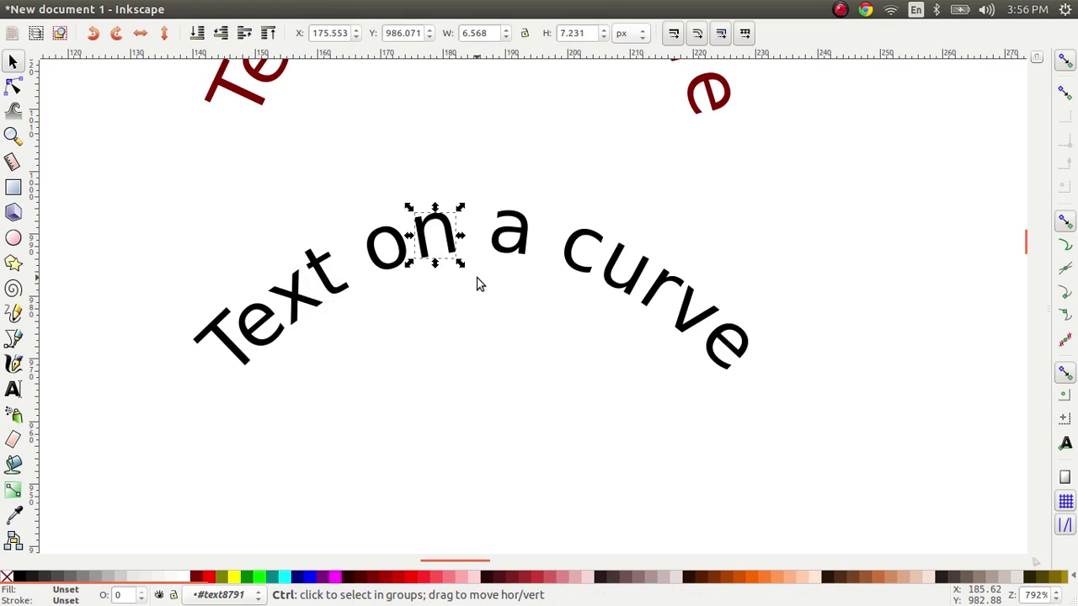
- Undo the Object to Path conversion and confirm the curved text is editable again
{"action": "key", "text": "ctrl+z"}
{"action": "left_click", "coordinate": [475, 309]}
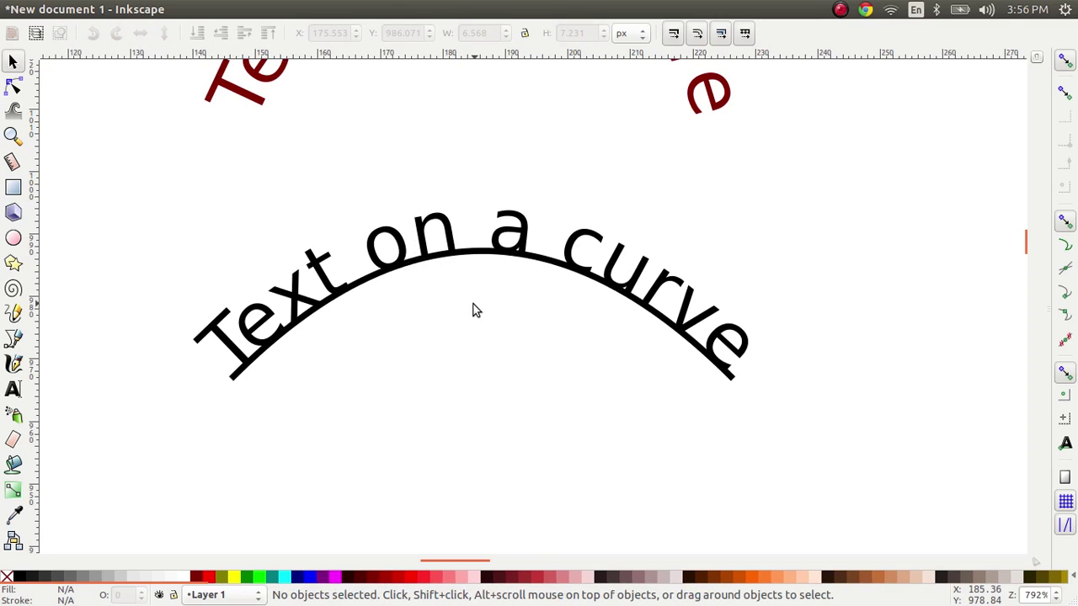
{"action": "left_click", "coordinate": [435, 261]}
{"action": "double_click", "coordinate": [436, 262]}
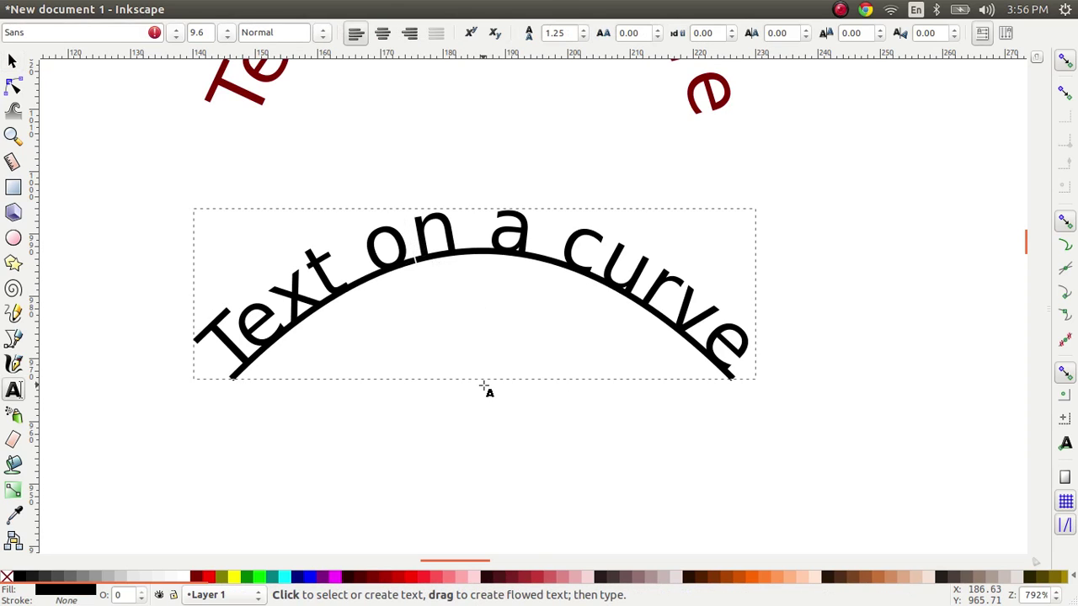
{"action": "key", "text": "F1"}
{"action": "left_click", "coordinate": [508, 419]}
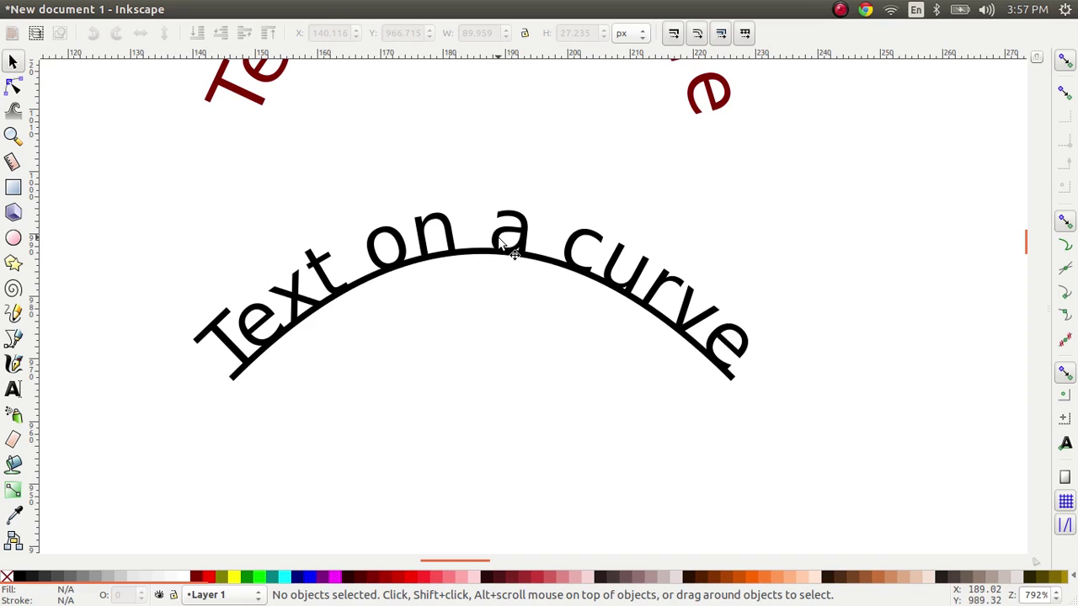
- Drag the curved text off the arc, moving the arc to confirm the text stays linked
{"action": "left_click_drag", "start_coordinate": [478, 257], "coordinate": [725, 206]}
{"action": "scroll", "coordinate": [522, 348], "scroll_direction": "down", "scroll_amount": 2}
{"action": "scroll", "coordinate": [527, 351], "scroll_direction": "up", "scroll_amount": 2}
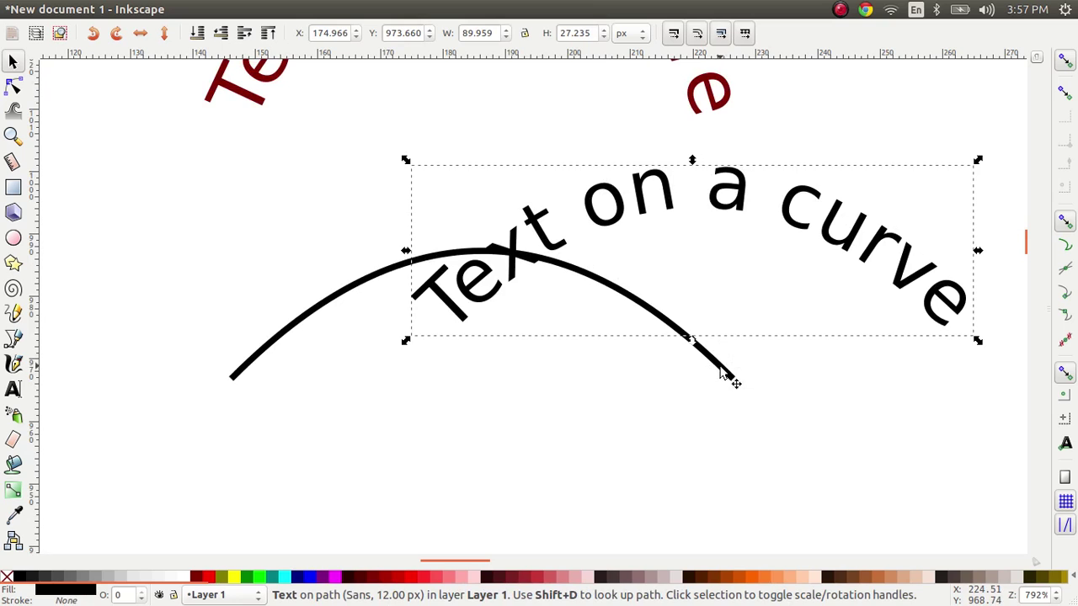
{"action": "left_click_drag", "start_coordinate": [727, 378], "coordinate": [579, 396]}
{"action": "left_click_drag", "start_coordinate": [566, 220], "coordinate": [849, 192]}
- Move the arc left and down, then slide the curved text right, off the arc
{"action": "scroll", "coordinate": [449, 312], "scroll_direction": "down", "scroll_amount": 1}
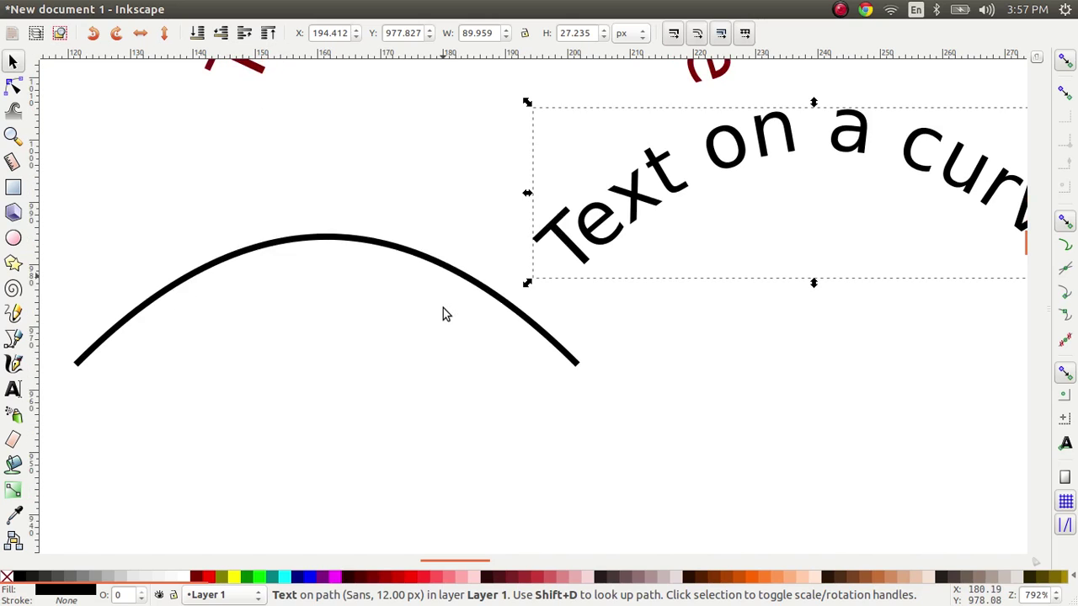
{"action": "scroll", "coordinate": [442, 305], "scroll_direction": "down", "scroll_amount": 1, "text": "ctrl"}
{"action": "left_click_drag", "start_coordinate": [404, 268], "coordinate": [196, 308]}
{"action": "left_click_drag", "start_coordinate": [384, 262], "coordinate": [608, 263]}
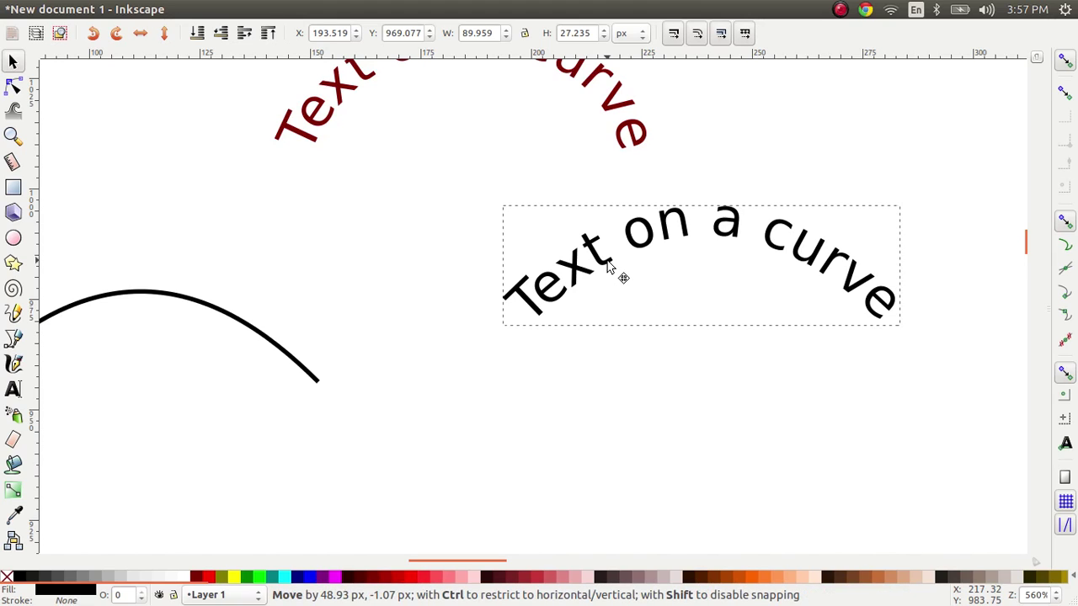
{"action": "left_click_drag", "start_coordinate": [609, 263], "coordinate": [604, 271]}
{"action": "scroll", "coordinate": [377, 342], "scroll_direction": "down", "scroll_amount": 1}
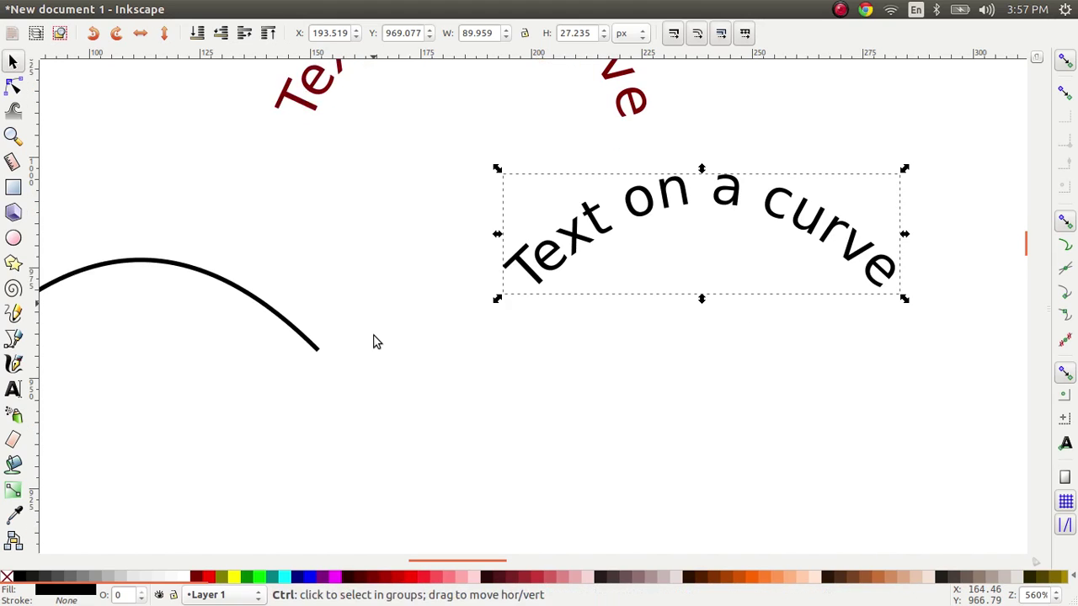
{"action": "scroll", "coordinate": [419, 325], "scroll_direction": "left", "scroll_amount": 3}
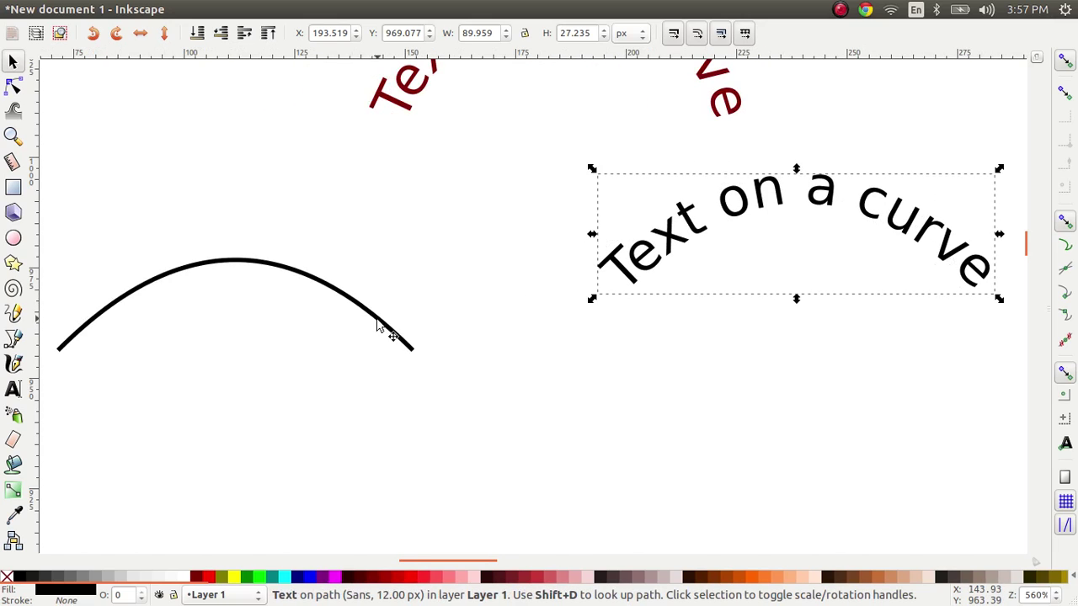
- Push the black arc left past the page's left edge
{"action": "left_click_drag", "start_coordinate": [357, 319], "coordinate": [226, 314]}
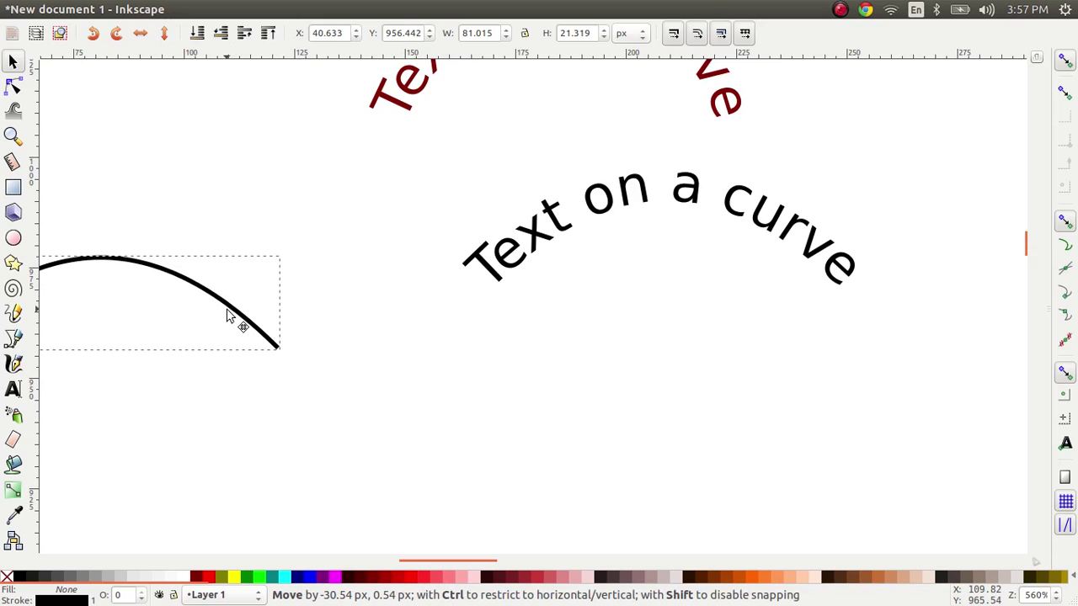
{"action": "left_click_drag", "start_coordinate": [227, 315], "coordinate": [228, 315]}
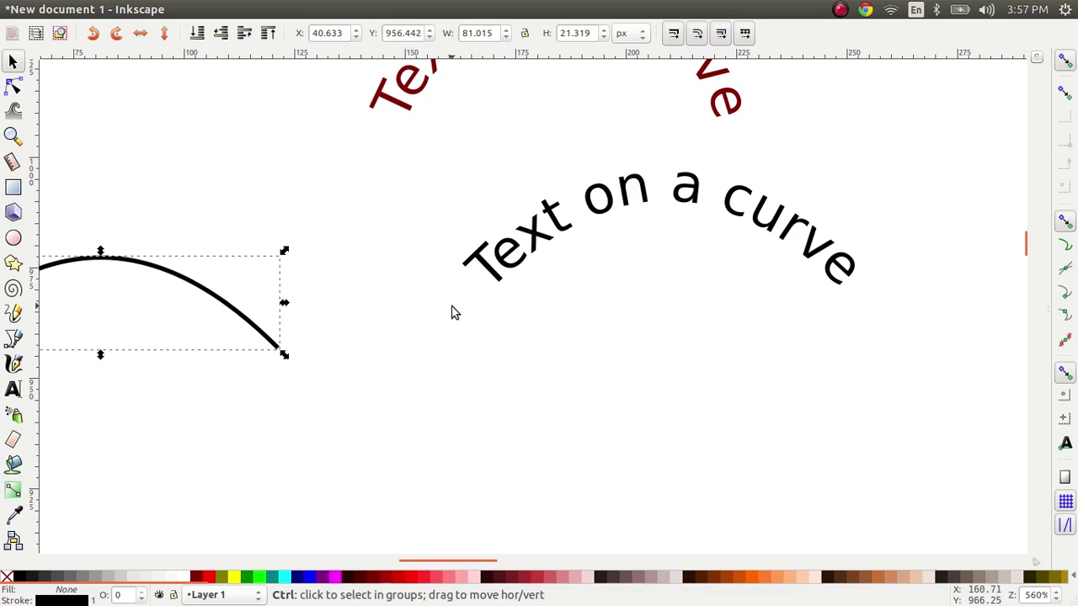
{"action": "scroll", "coordinate": [450, 312], "scroll_direction": "down", "scroll_amount": 1}
{"action": "scroll", "coordinate": [390, 327], "scroll_direction": "left", "scroll_amount": 3}
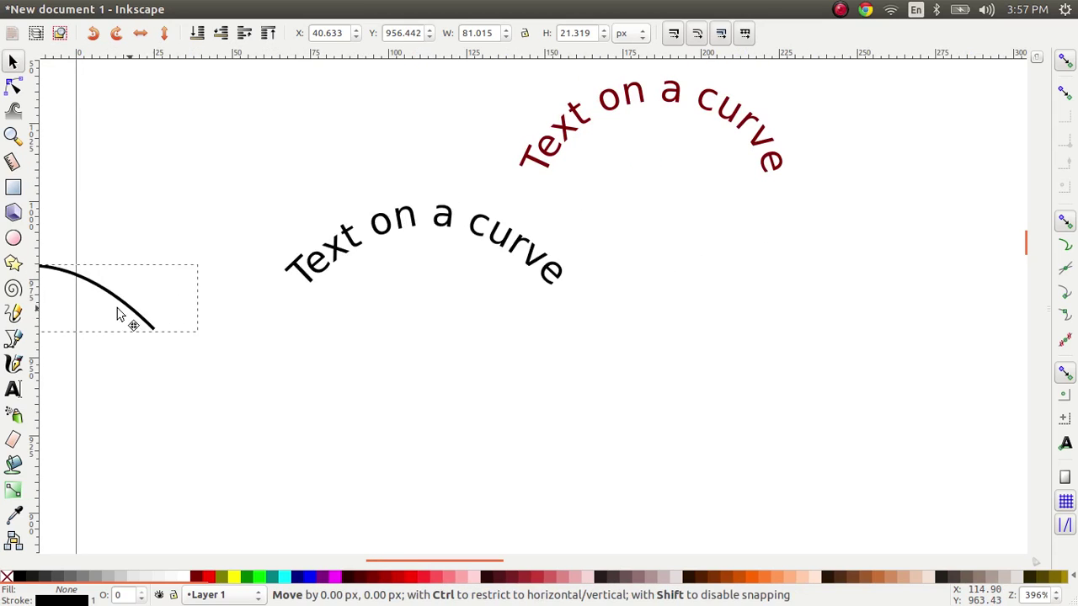
{"action": "left_click_drag", "start_coordinate": [101, 313], "coordinate": [17, 311]}
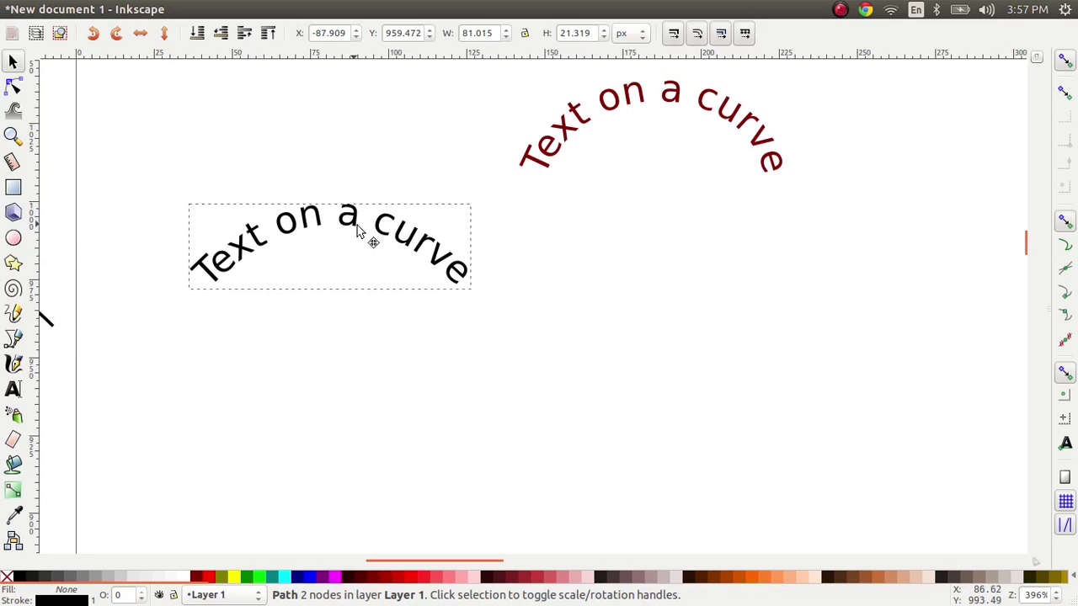
- Bring the curved text back onto the page beneath the red sample
{"action": "left_click_drag", "start_coordinate": [359, 233], "coordinate": [690, 282]}
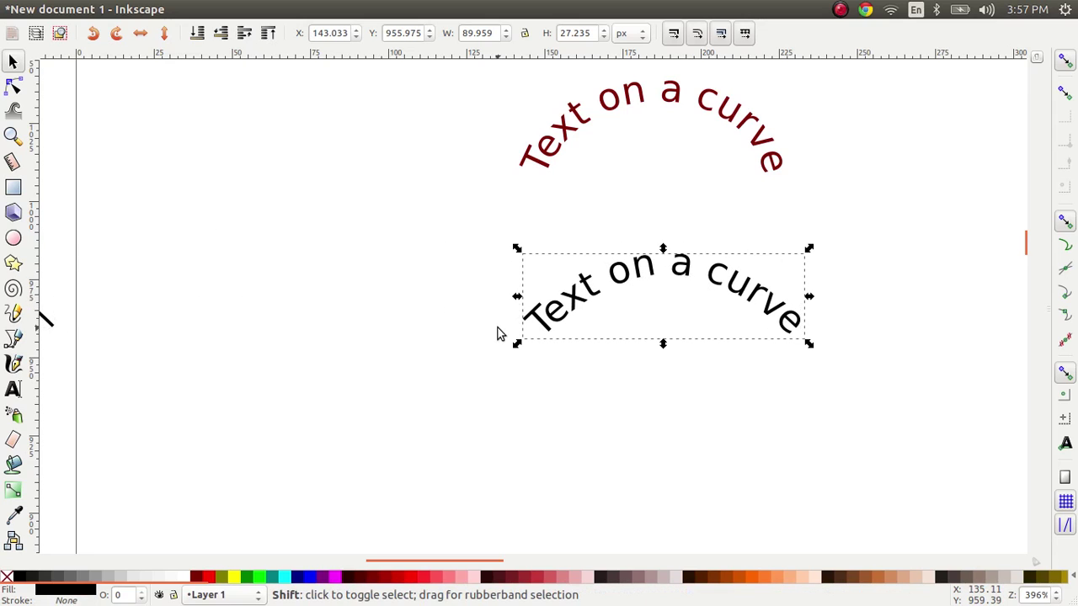
{"action": "scroll", "coordinate": [506, 333], "scroll_direction": "left", "scroll_amount": 2}
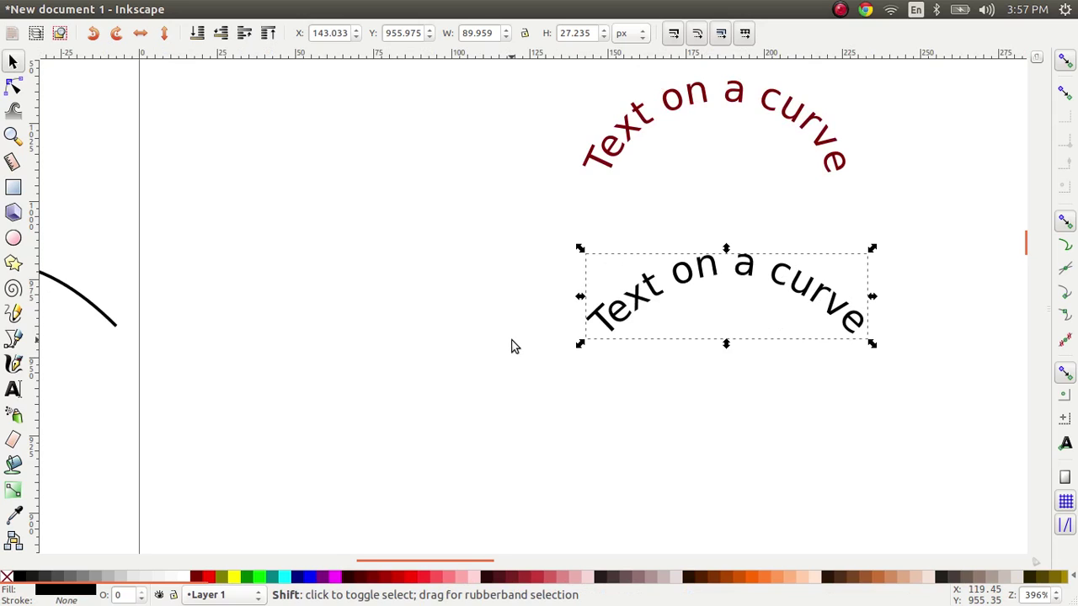
{"action": "scroll", "coordinate": [514, 346], "scroll_direction": "left", "scroll_amount": 6}
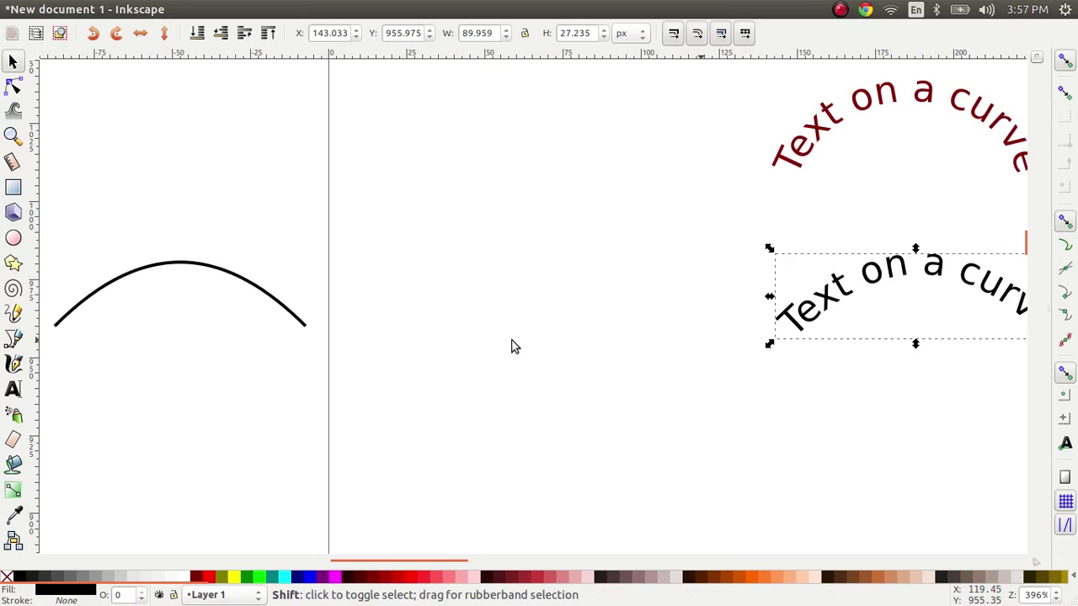
- Reshape the off-page arc's segment into an even arch so the text reflows along it
{"action": "double_click", "coordinate": [249, 284]}
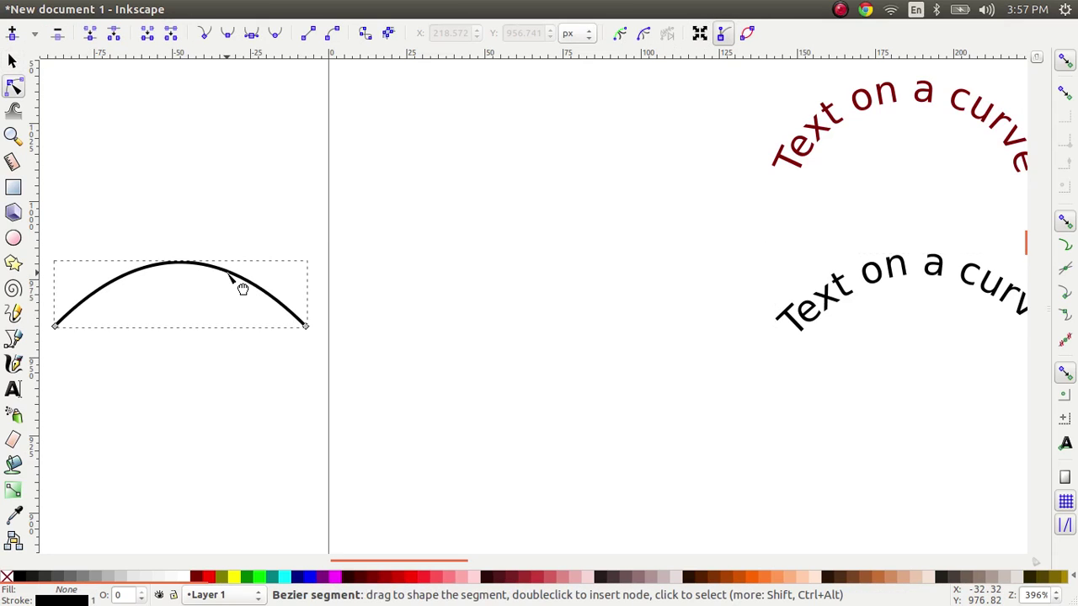
{"action": "mouse_move", "coordinate": [228, 273]}
{"action": "left_mouse_down"}
{"action": "mouse_move", "coordinate": [278, 243]}
{"action": "mouse_move", "coordinate": [136, 261]}
{"action": "mouse_move", "coordinate": [85, 214]}
{"action": "mouse_move", "coordinate": [226, 267]}
{"action": "left_mouse_up"}
{"action": "scroll", "coordinate": [360, 274], "scroll_direction": "right", "scroll_amount": 3}
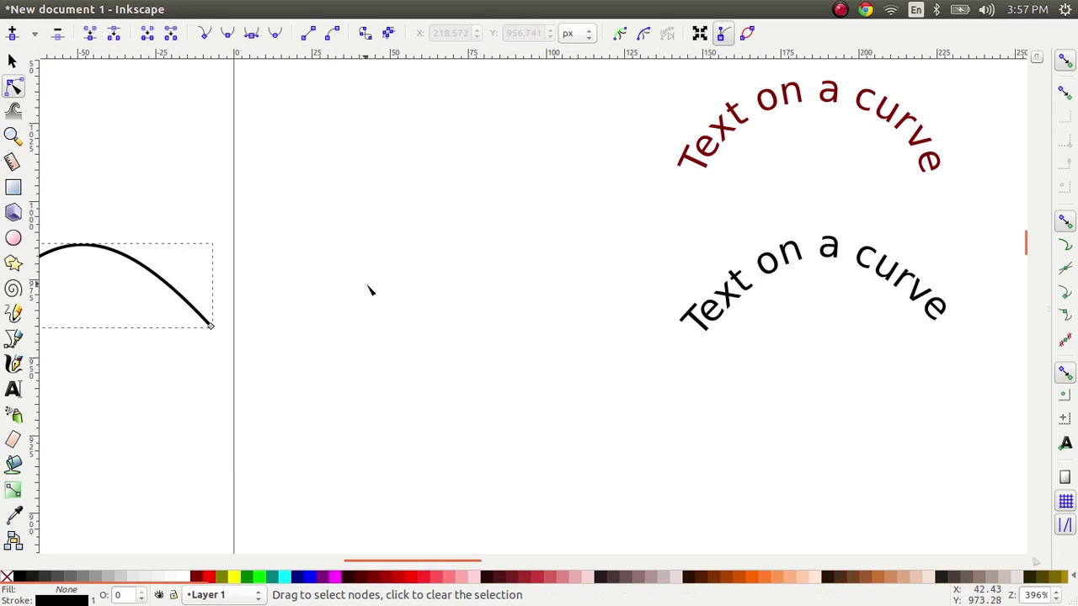
{"action": "scroll", "coordinate": [416, 320], "scroll_direction": "right", "scroll_amount": 9}
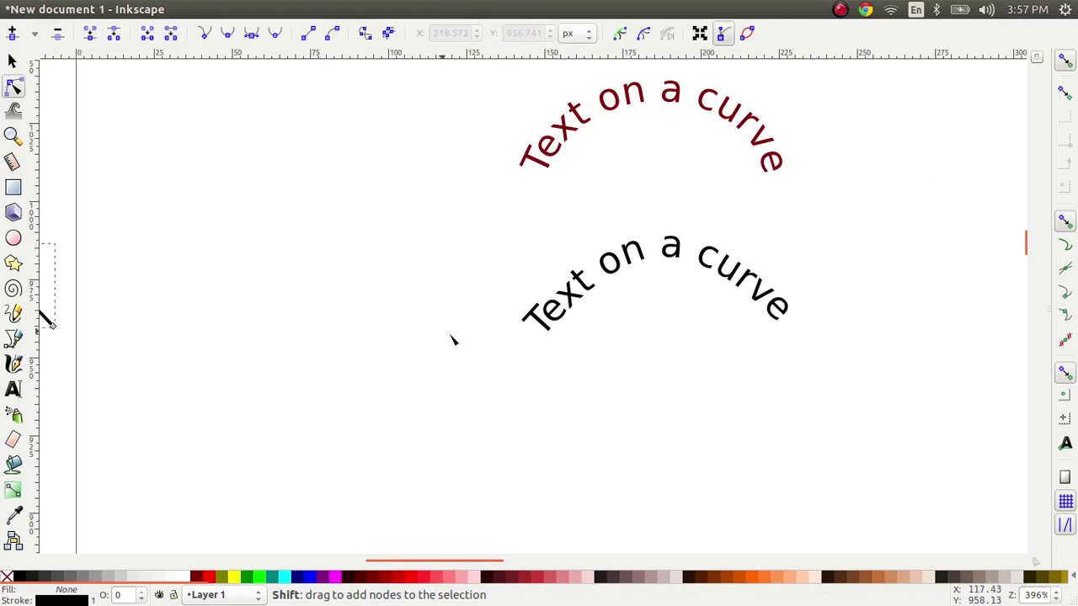
{"action": "scroll", "coordinate": [531, 324], "scroll_direction": "up", "scroll_amount": 1}
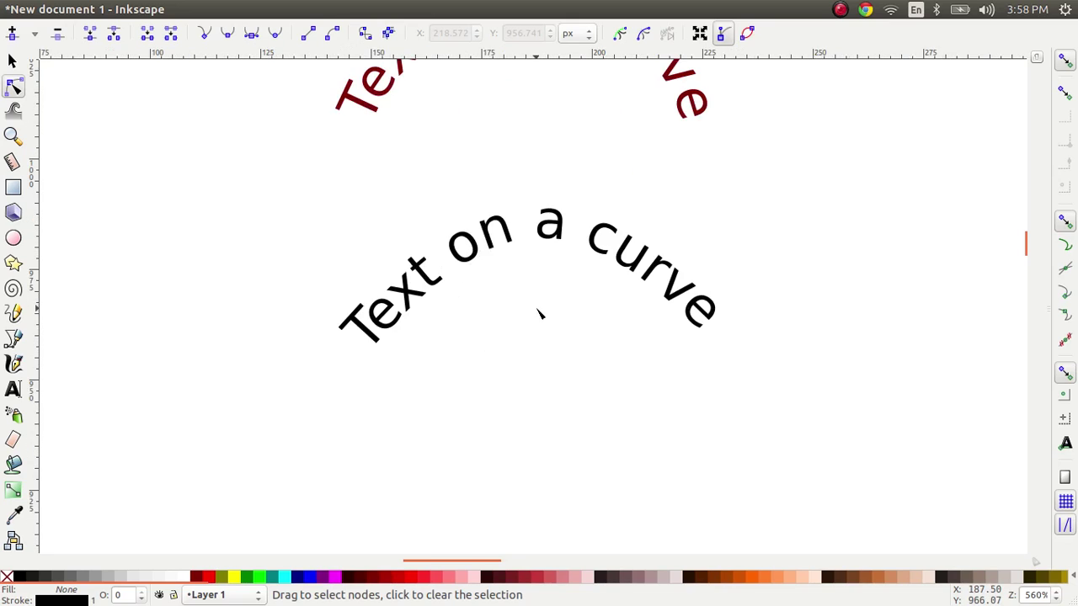
{"action": "scroll", "coordinate": [540, 315], "scroll_direction": "up", "scroll_amount": 2}
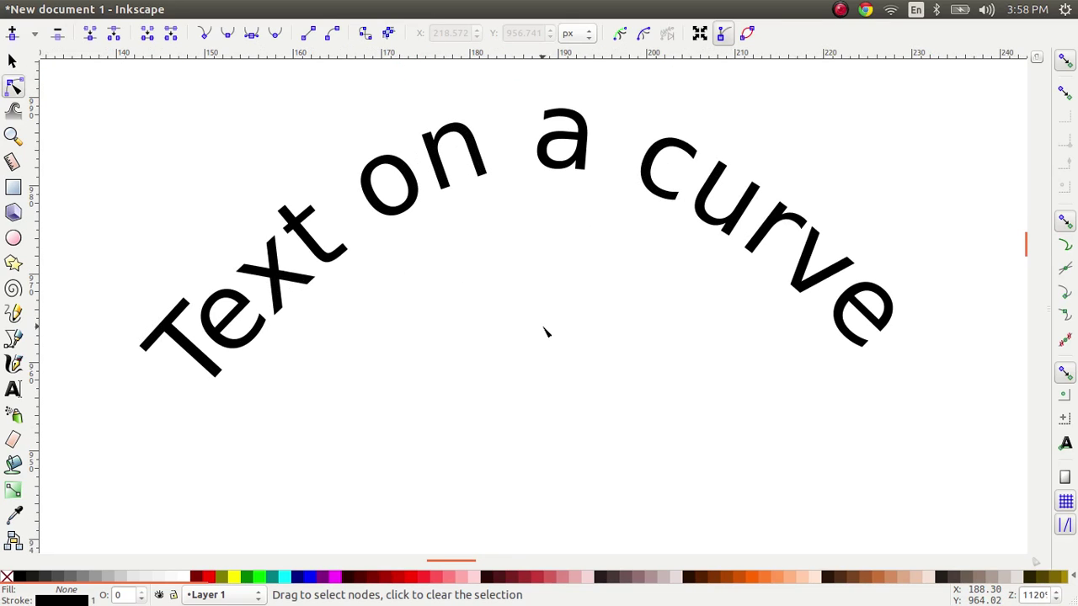